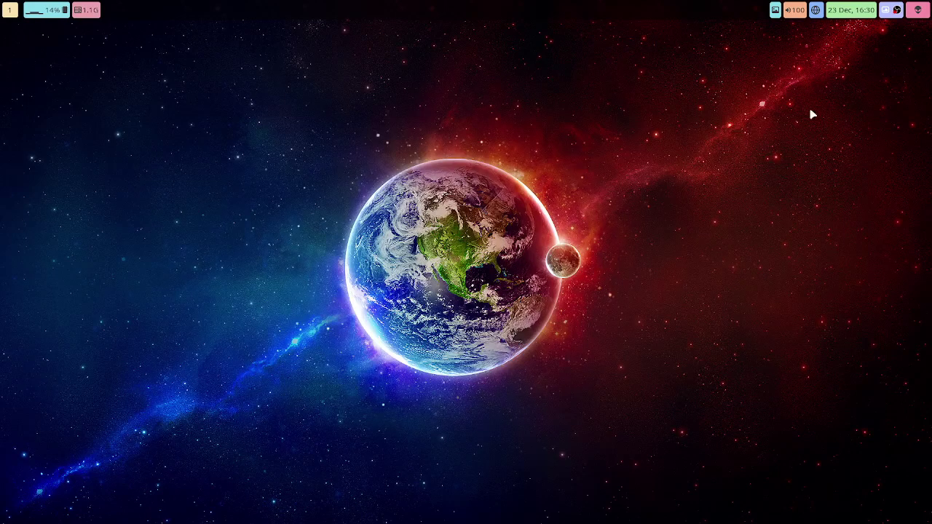
Run 'update' in a kitty terminal with sudo, confirm nothing needs upgrading, and close kitty.
mouse_move(864, 11)
key(super+Return)
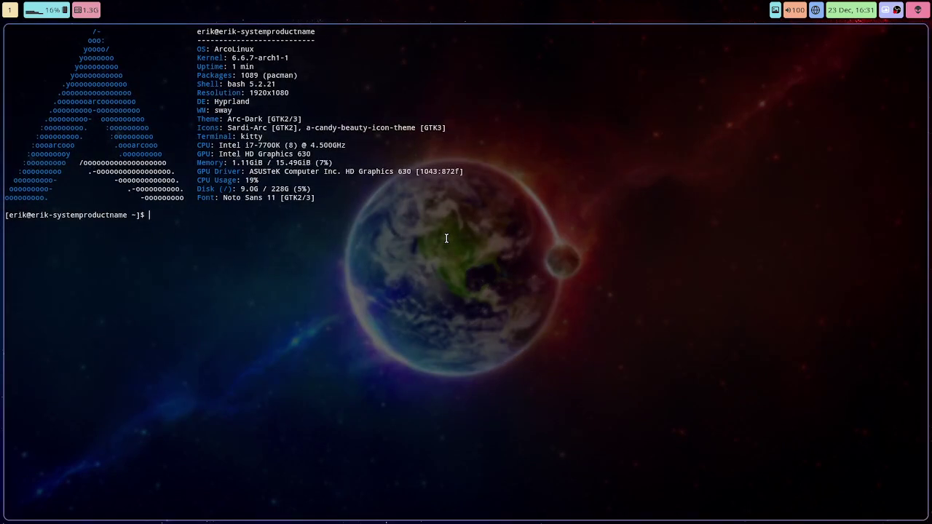
text(update)
key(Return)
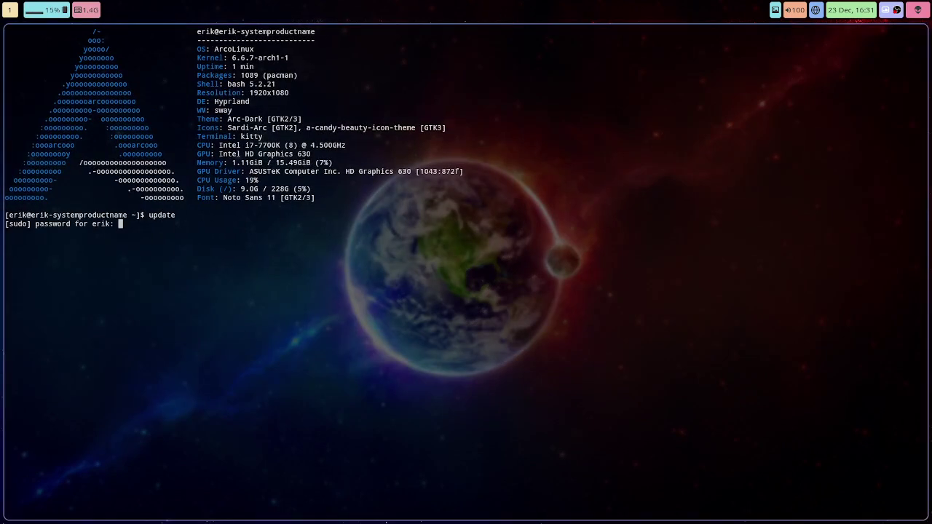
key(Return)
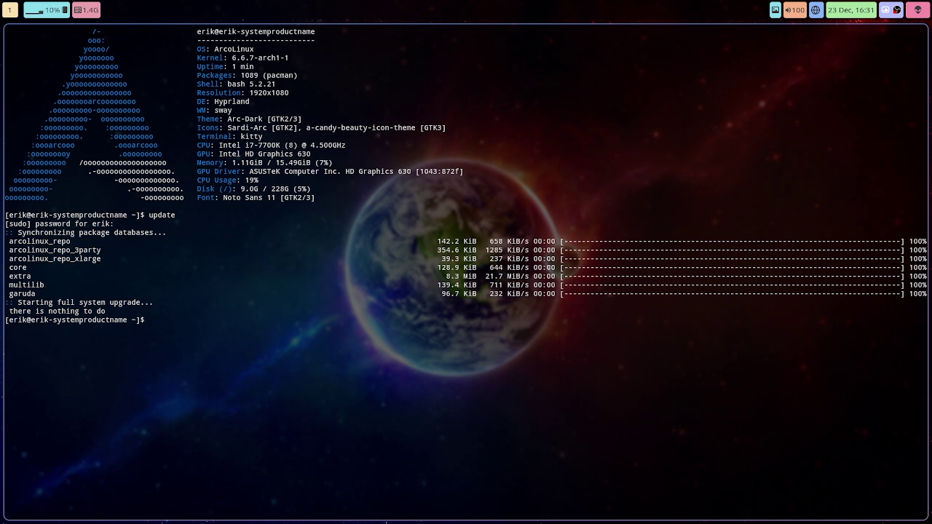
drag(38, 291, 4, 294)
key(super+q)
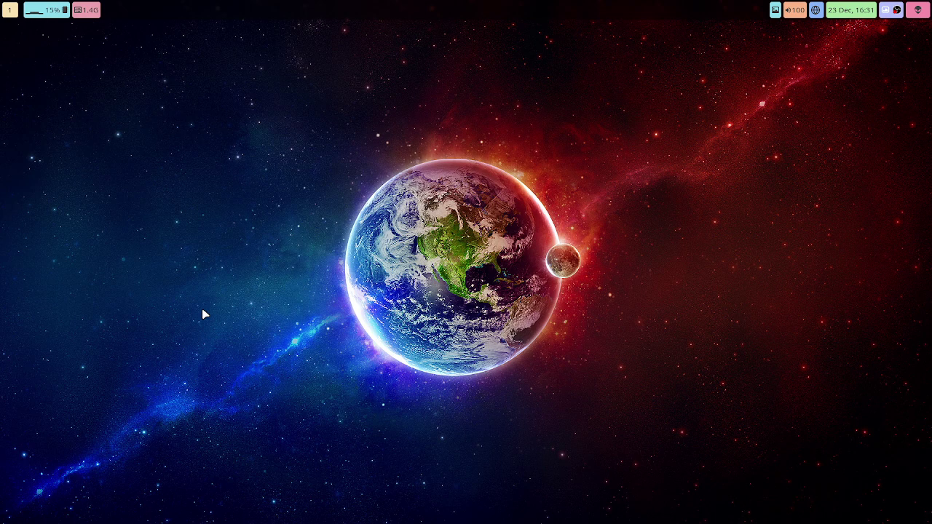
key(super+w)
text(w)
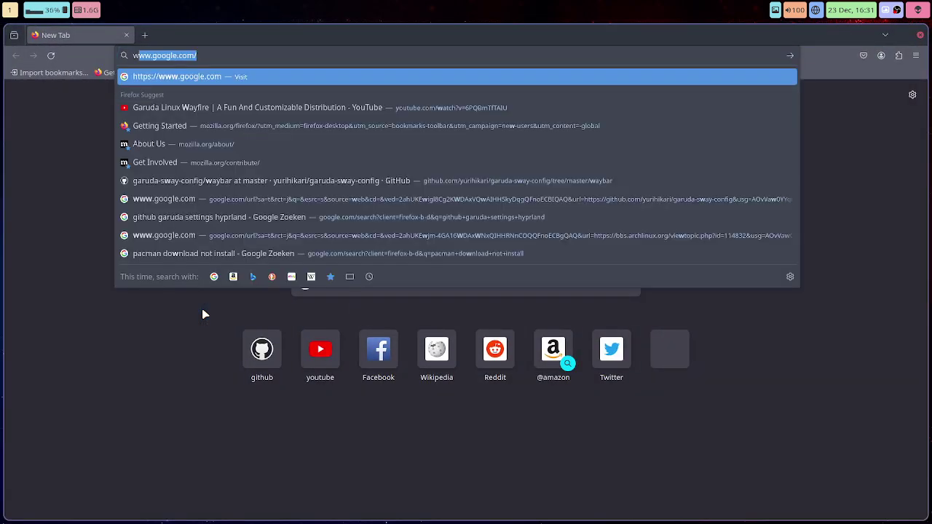
text(aybar config)
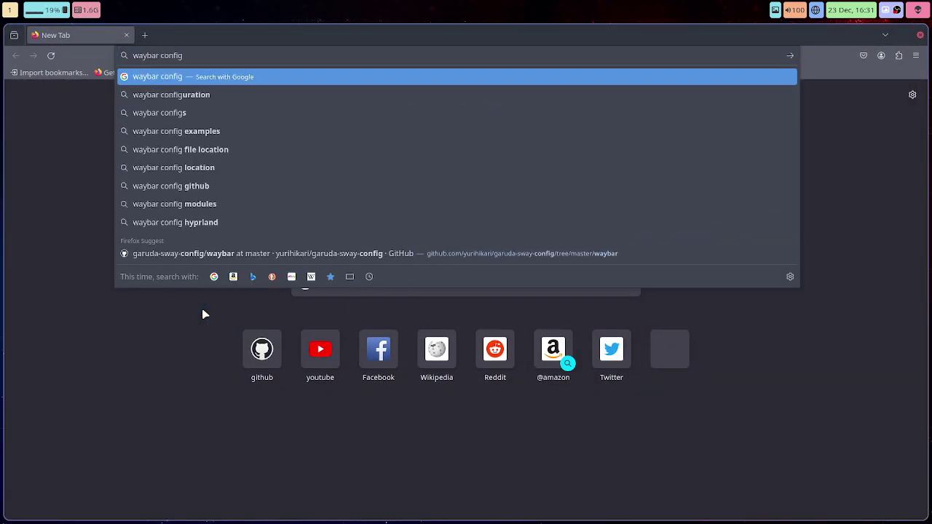
key(Return)
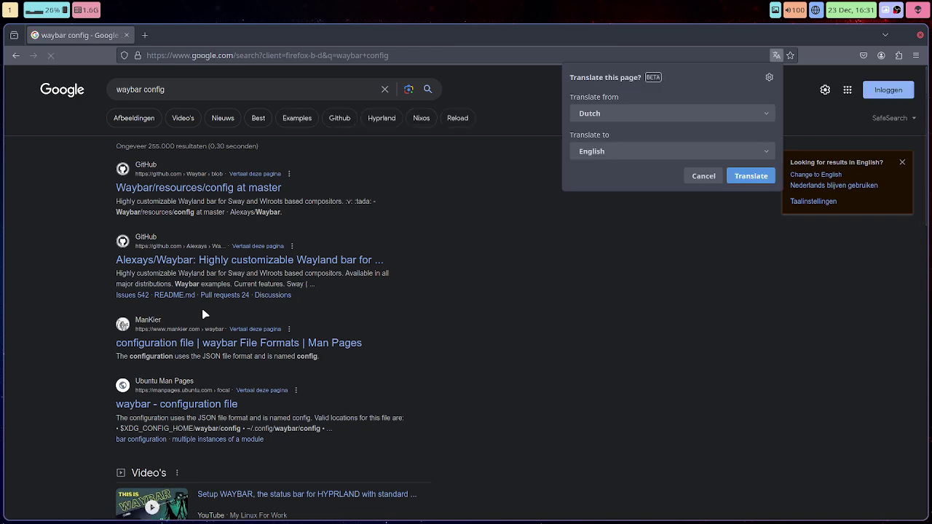
key(super+q)
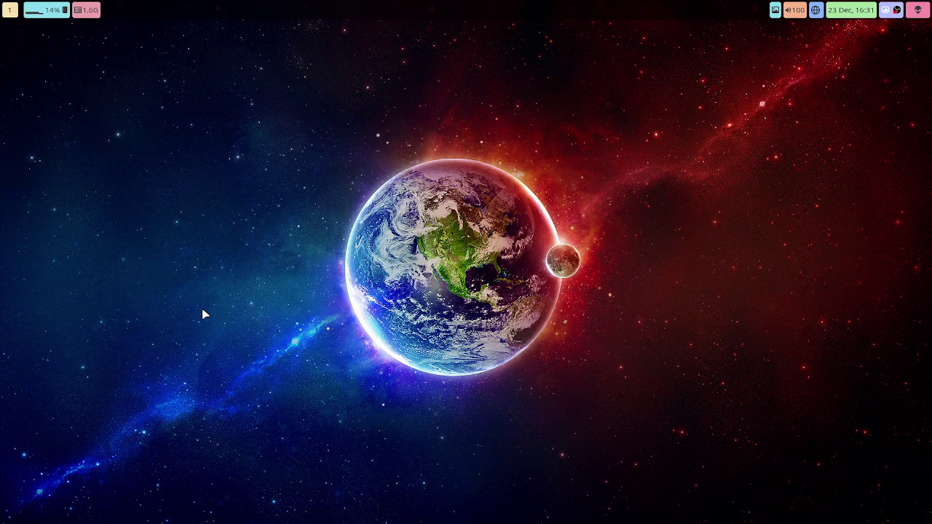
Open Thunar, go up from the hypr folder to .config, and back into hypr.
key(super+e)
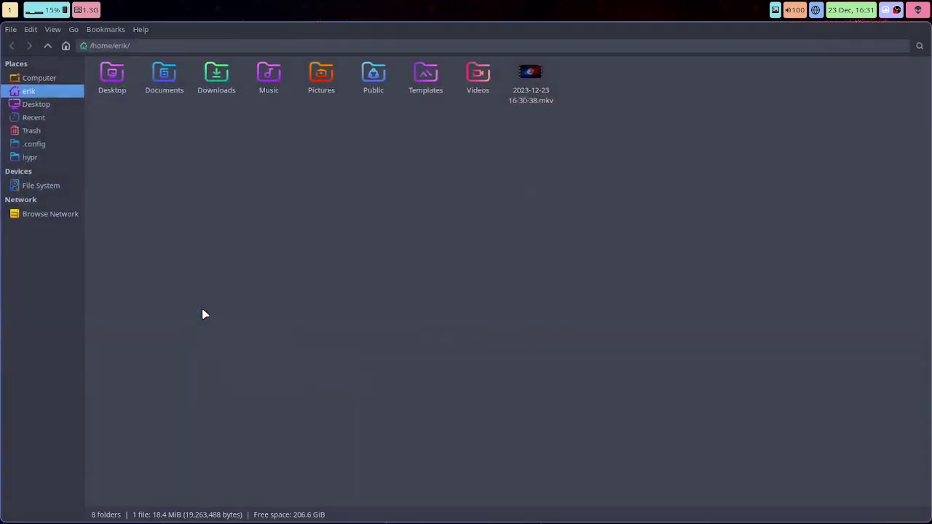
click(59, 164)
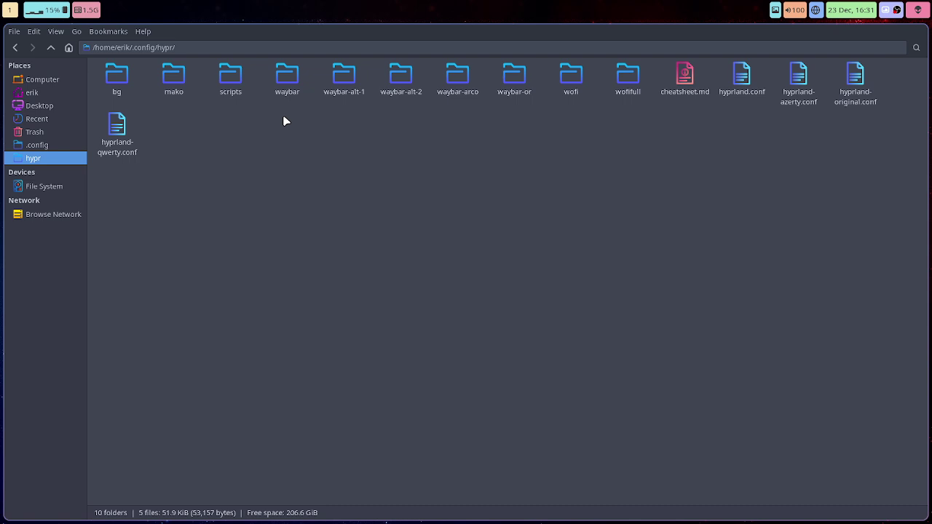
click(286, 79)
click(50, 48)
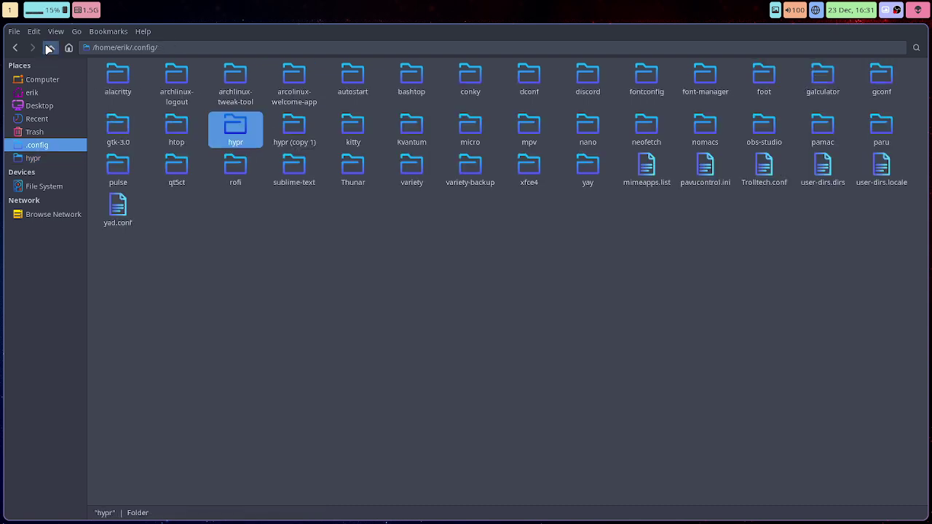
click(292, 125)
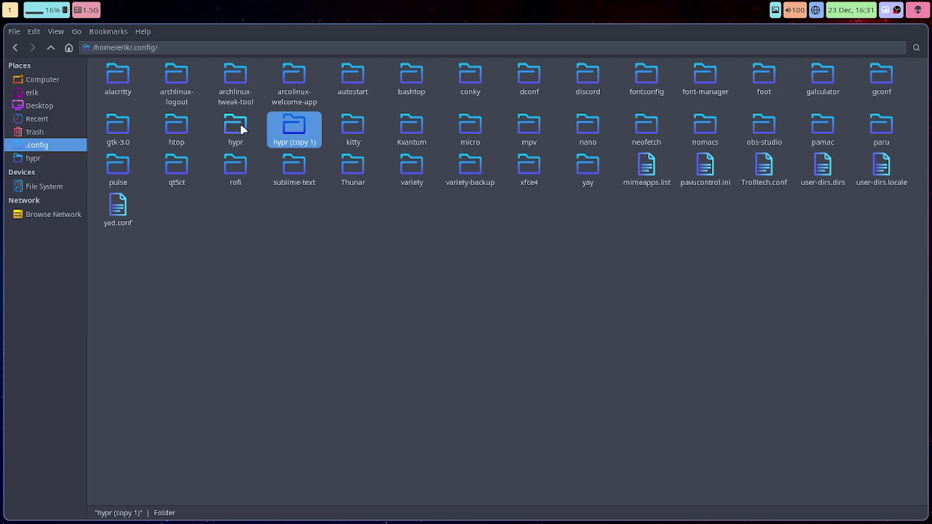
click(240, 131)
click(293, 133)
double_click(242, 129)
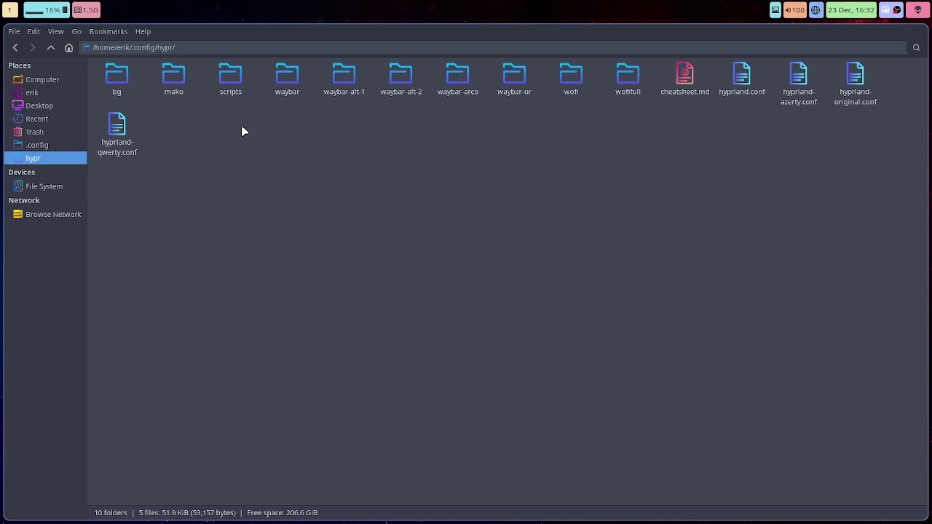
Back in .config, check hypr and hypr (copy 1), then reopen hypr and select waybar.
click(51, 49)
ctrl+click(302, 126)
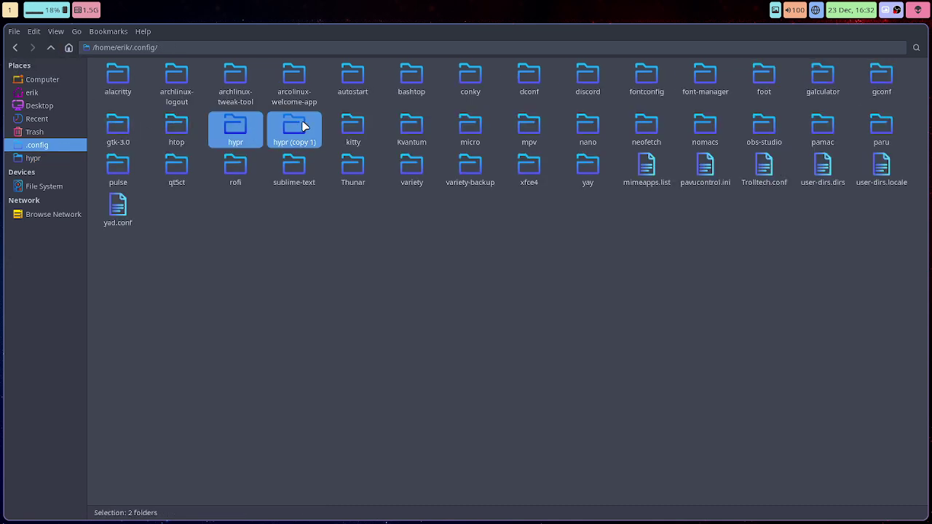
right_click(303, 126)
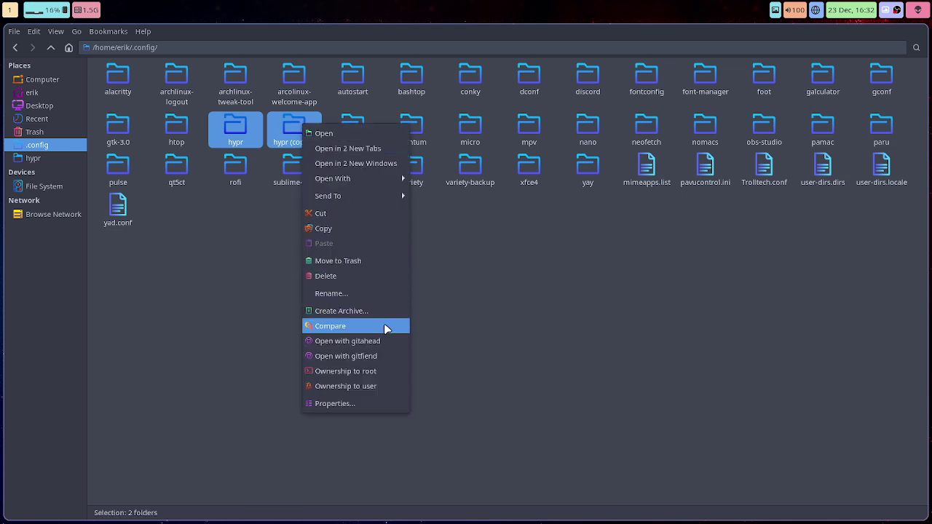
click(455, 308)
double_click(234, 128)
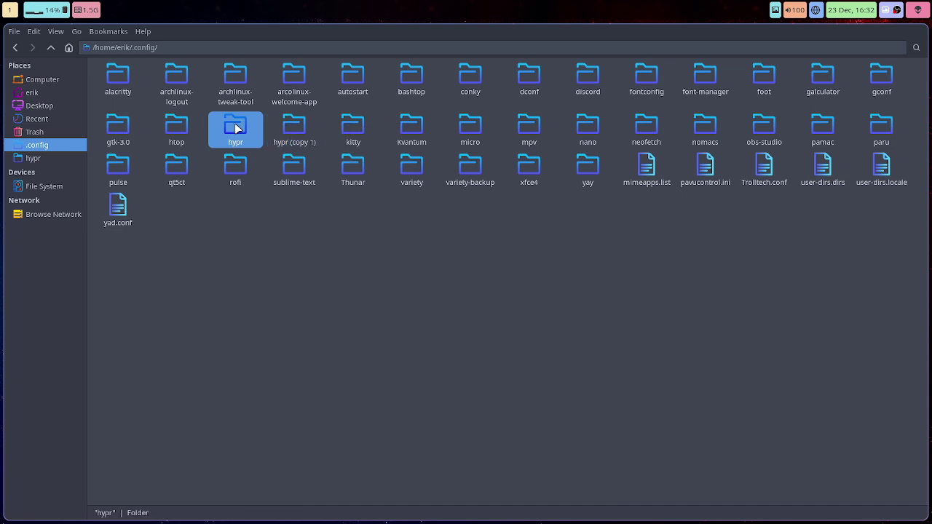
click(284, 82)
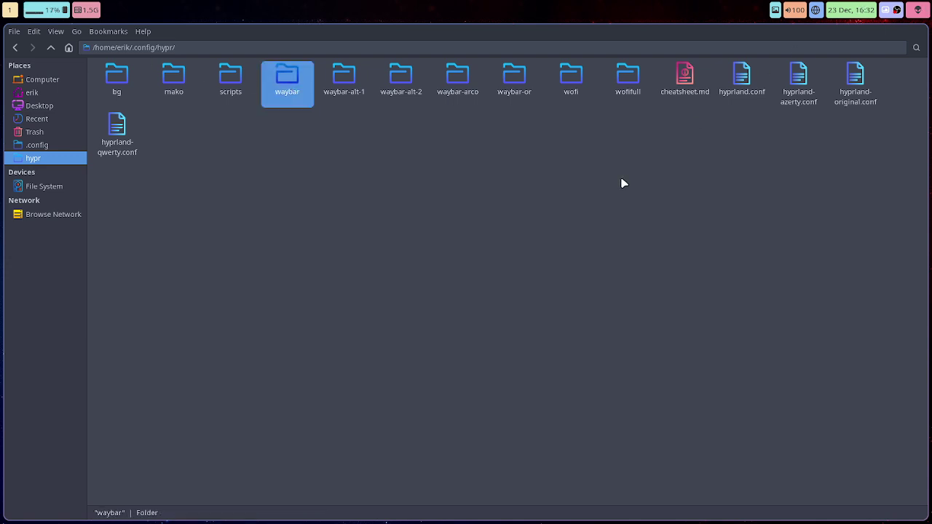
Copy the garuda-sway-config GitHub URL from waybar-alt-1's CREDITS file, then go to workspace 2.
double_click(345, 80)
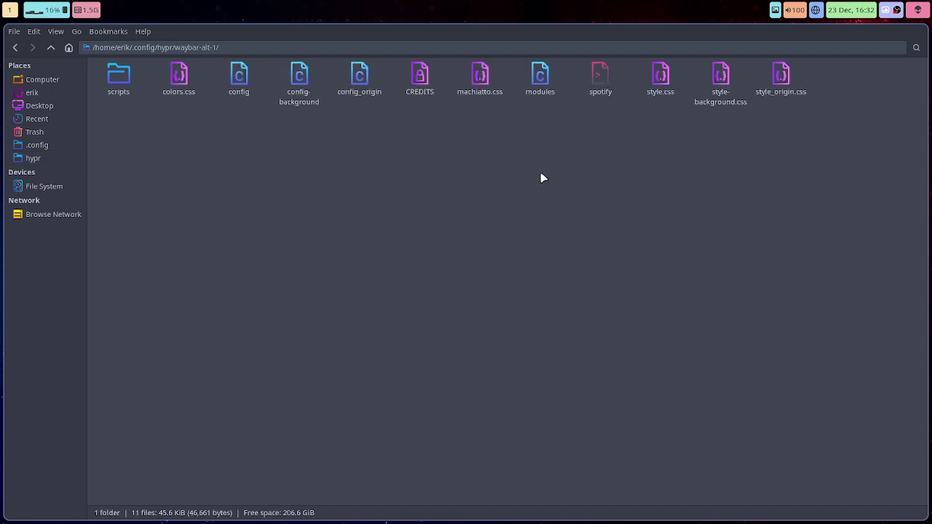
double_click(420, 76)
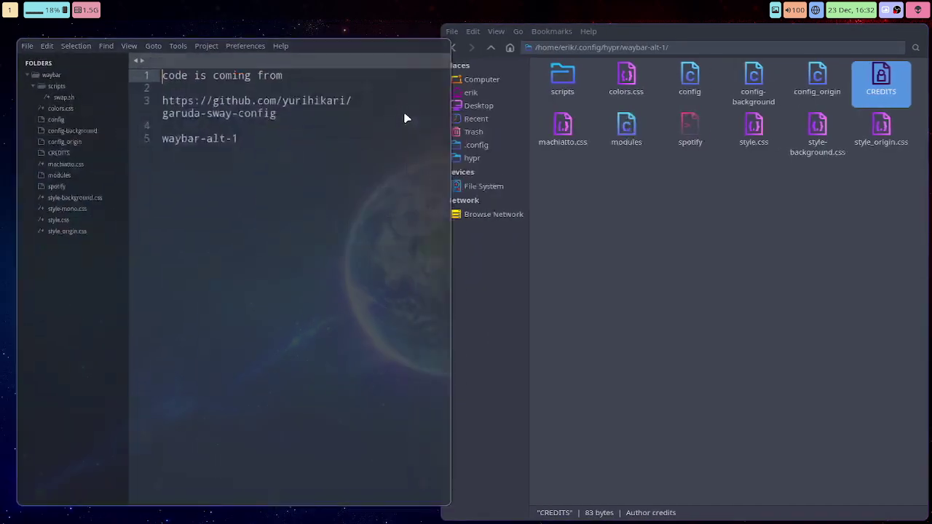
drag(272, 100, 142, 84)
key(ctrl+c)
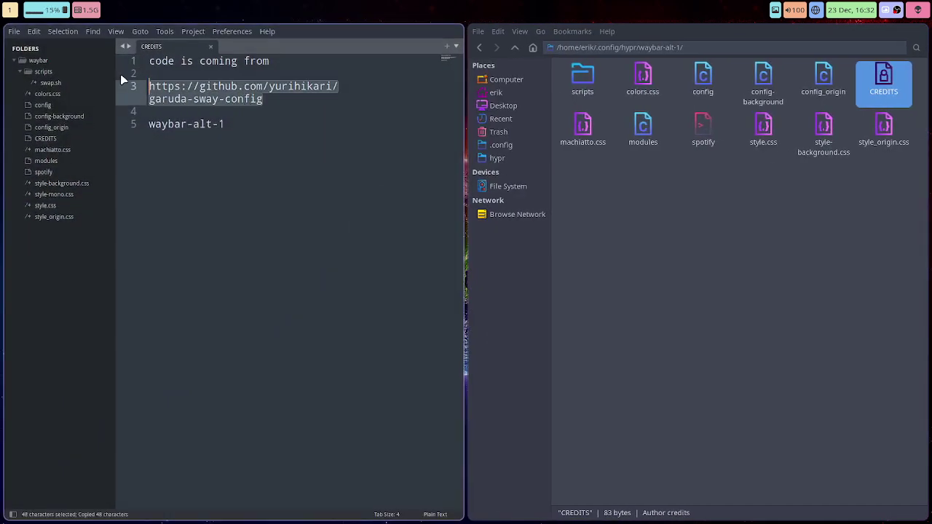
key(super+2)
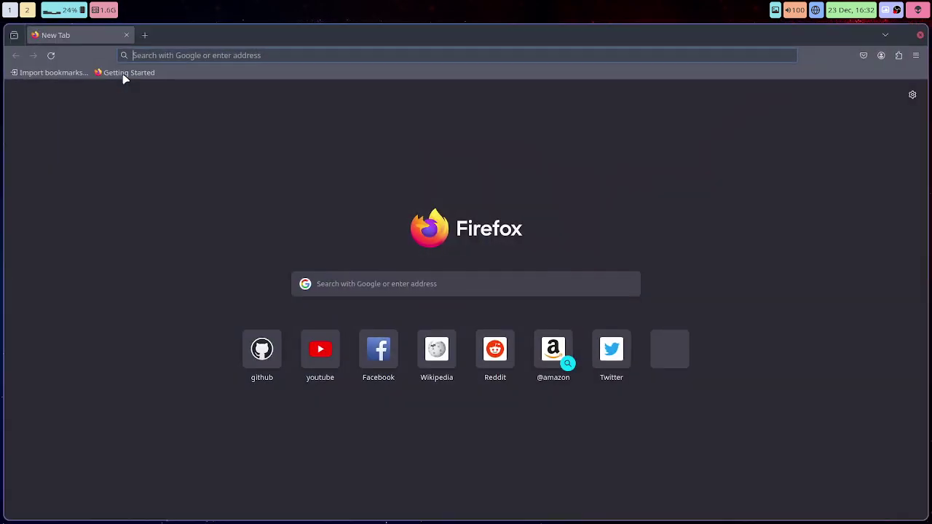
Load the copied garuda-sway-config GitHub URL in Firefox.
key(ctrl+v)
key(Return)
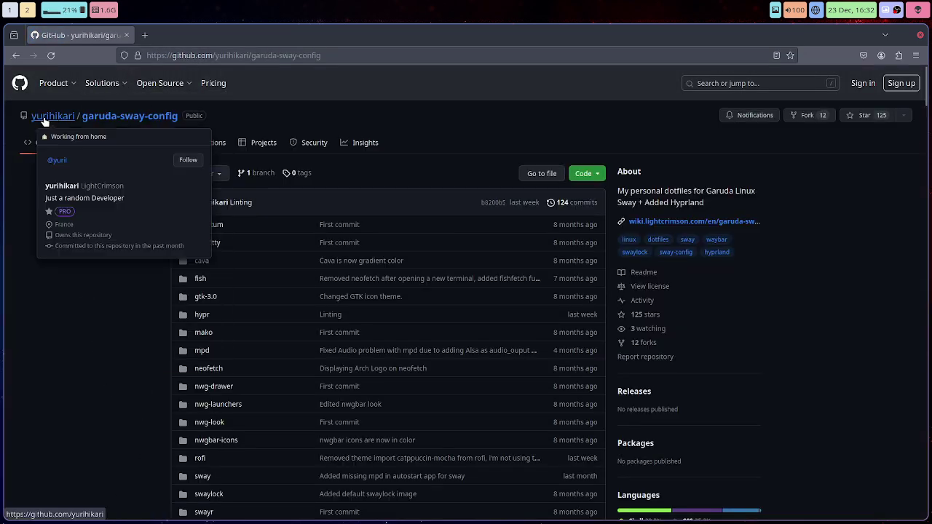
scroll(121, 341, down, 6)
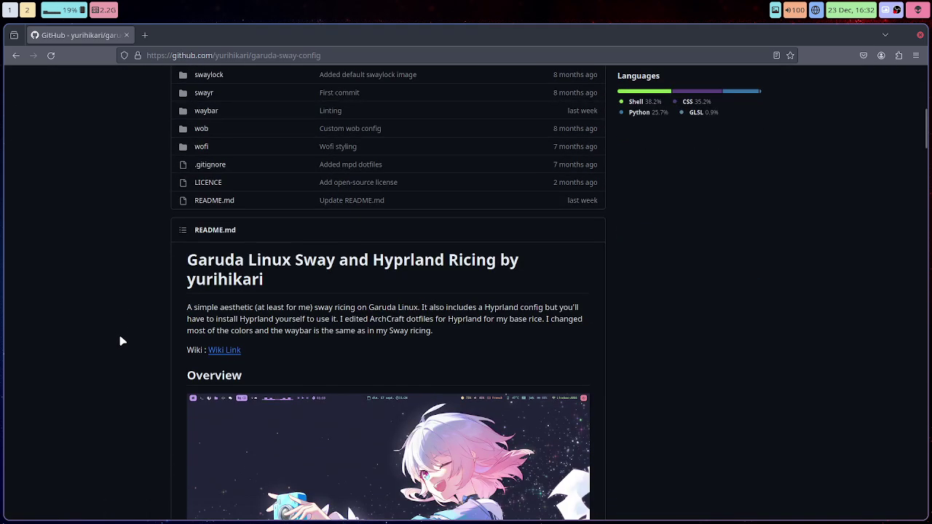
scroll(121, 340, up, 4)
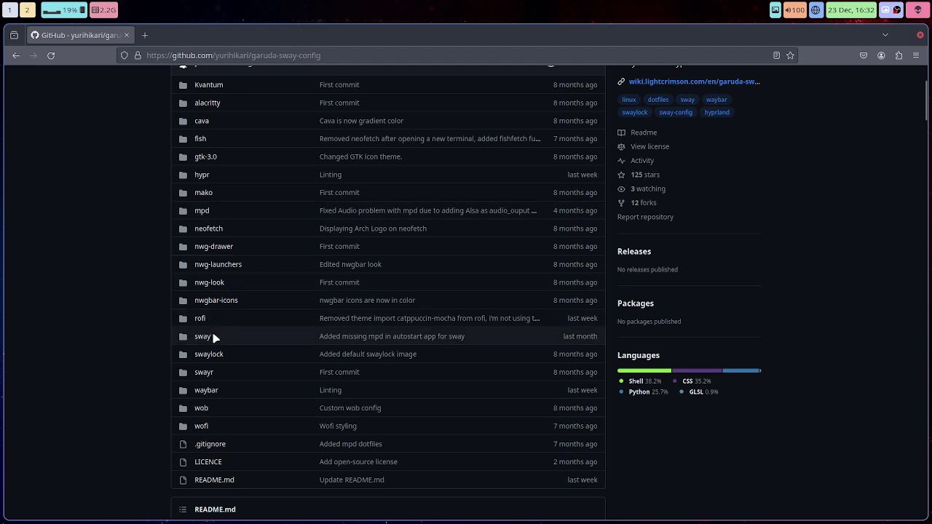
Scroll the README past dependencies and installation to the Waybar section screenshots.
scroll(125, 348, down, 6)
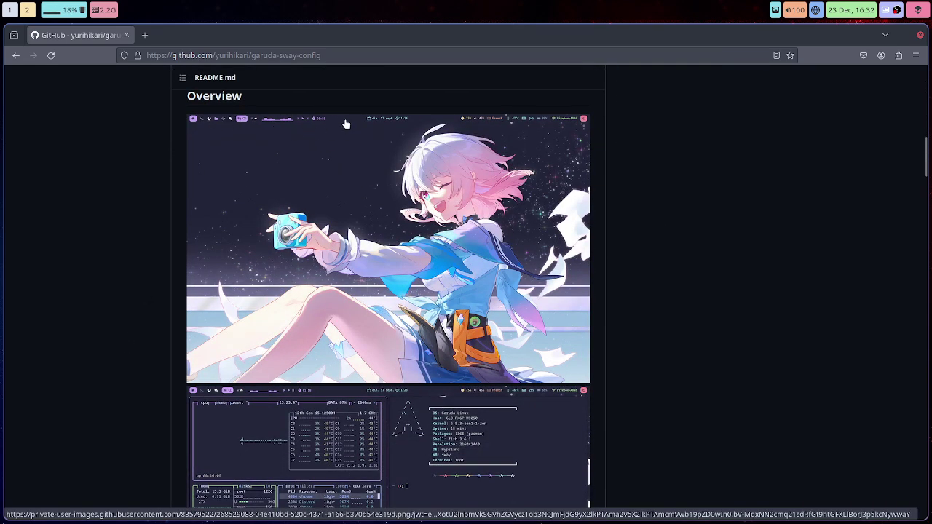
scroll(460, 198, down, 4)
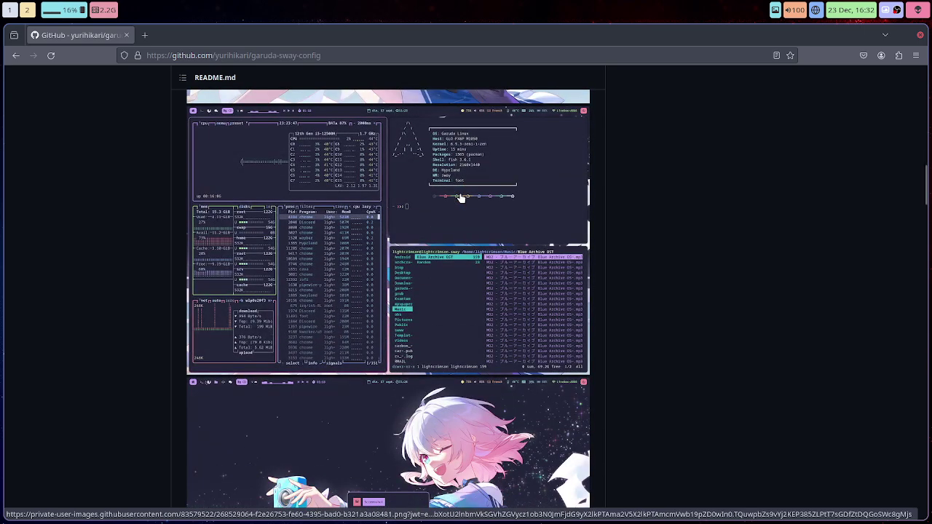
scroll(460, 198, down, 4)
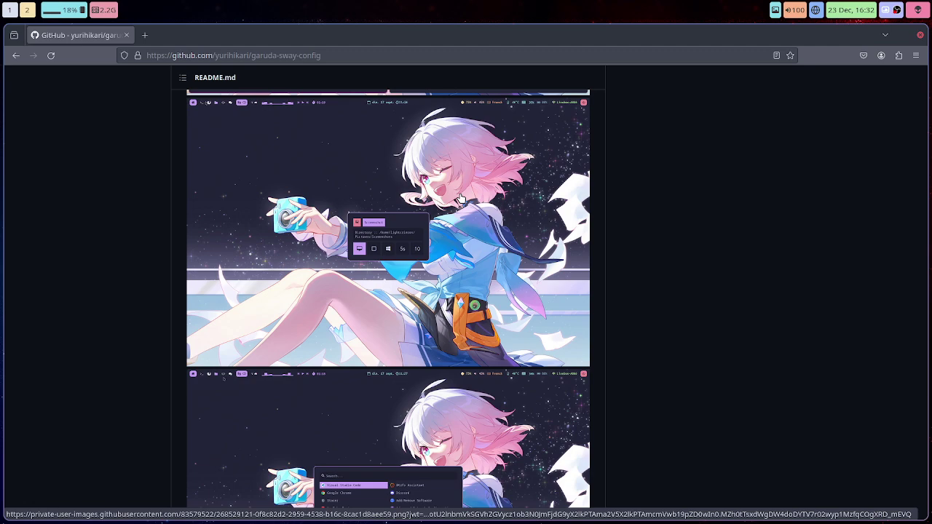
scroll(460, 198, down, 4)
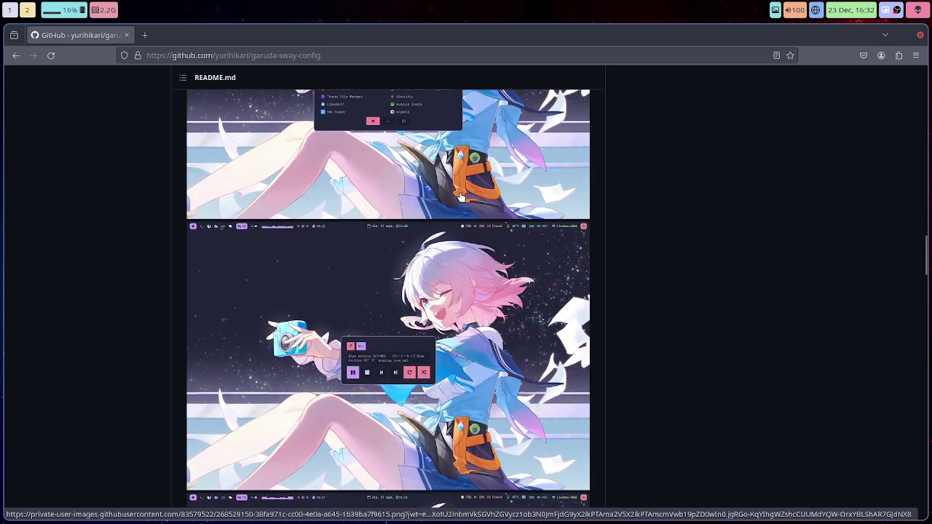
scroll(460, 196, down, 4)
scroll(460, 197, up, 2)
scroll(460, 197, down, 4)
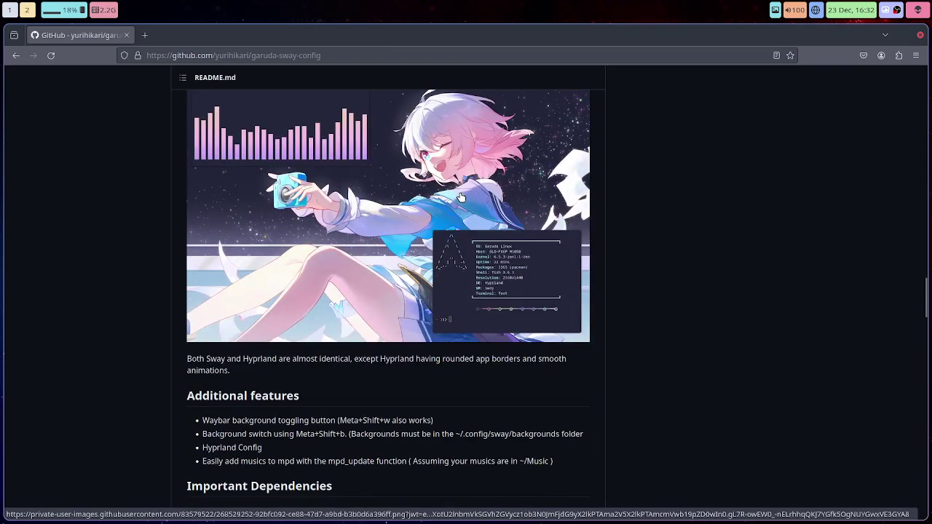
scroll(460, 197, up, 3)
scroll(460, 195, down, 11)
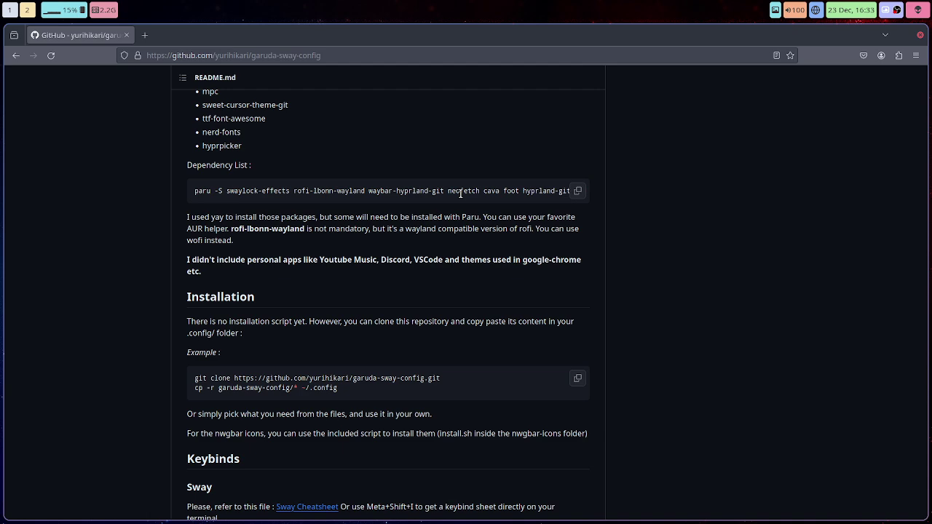
scroll(461, 193, down, 6)
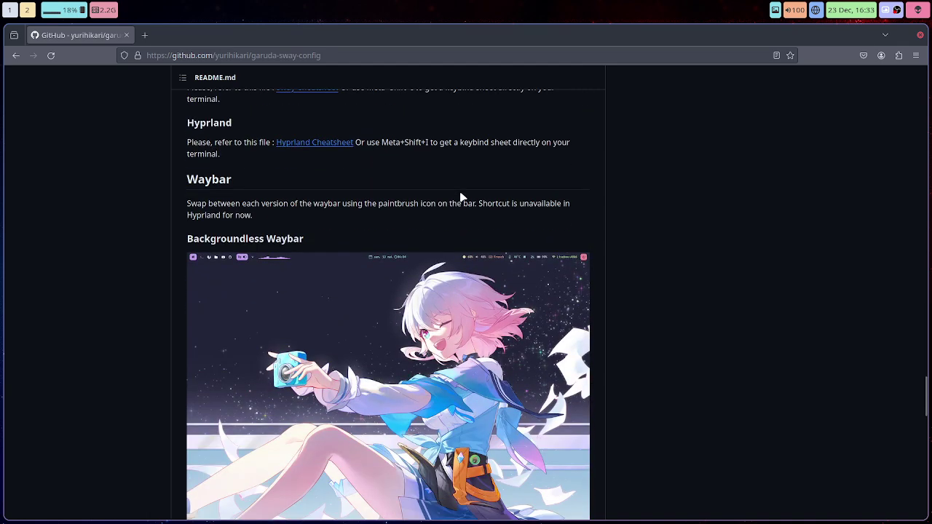
scroll(461, 196, down, 2)
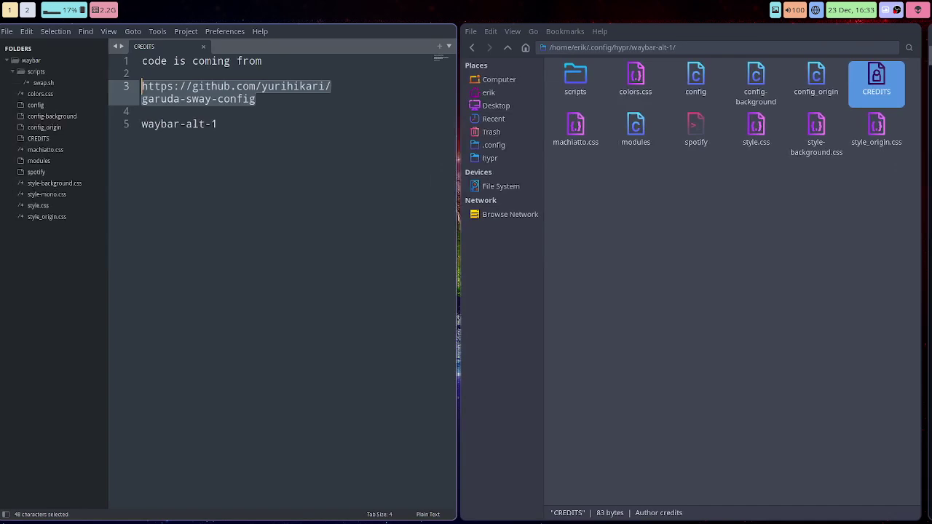
Close the CREDITS editor and delete the waybar-or folder from hypr.
click(202, 175)
key(super+q)
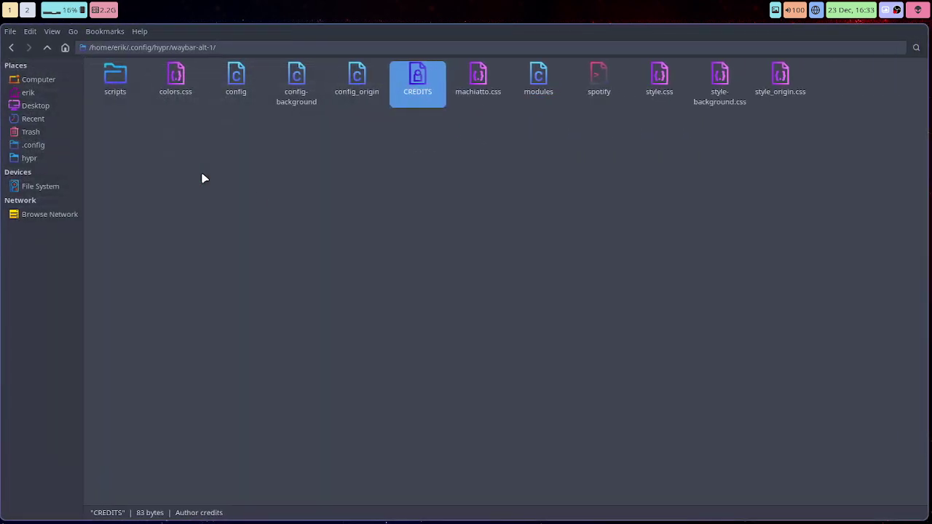
click(52, 47)
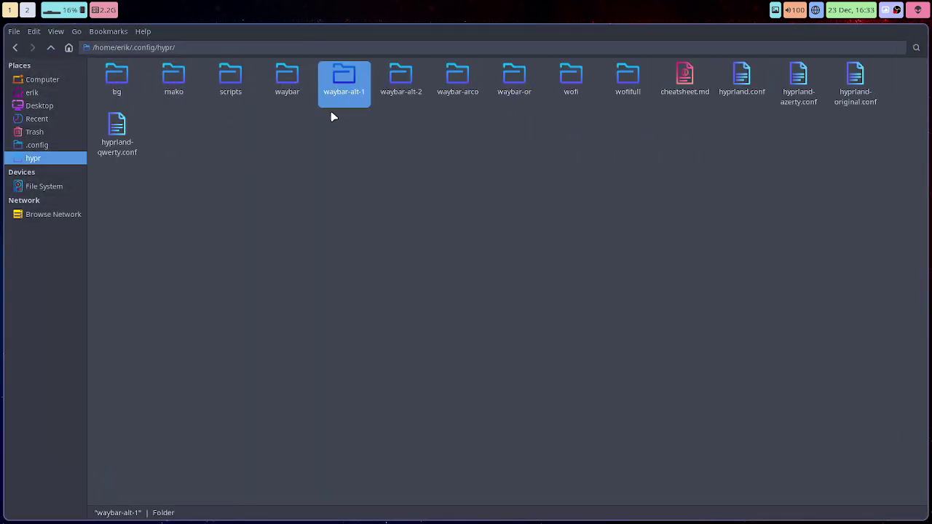
click(288, 78)
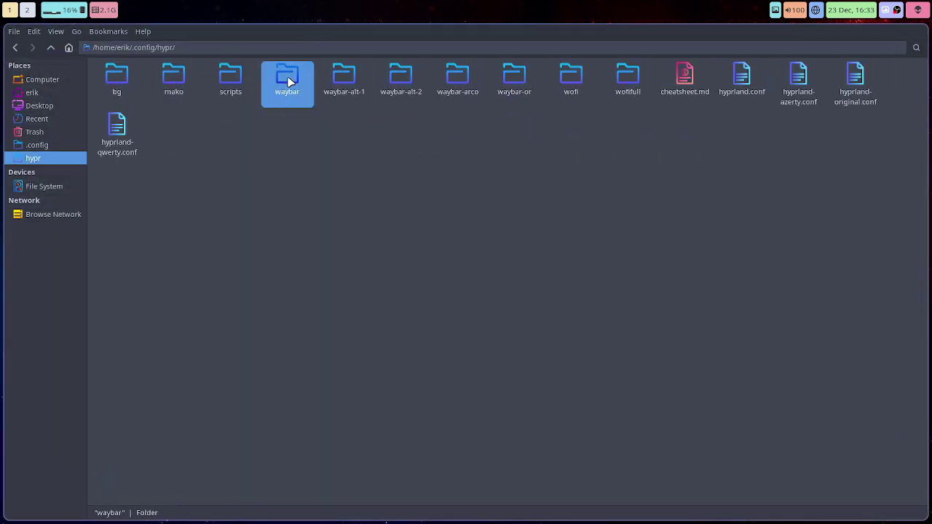
ctrl+click(512, 82)
click(523, 126)
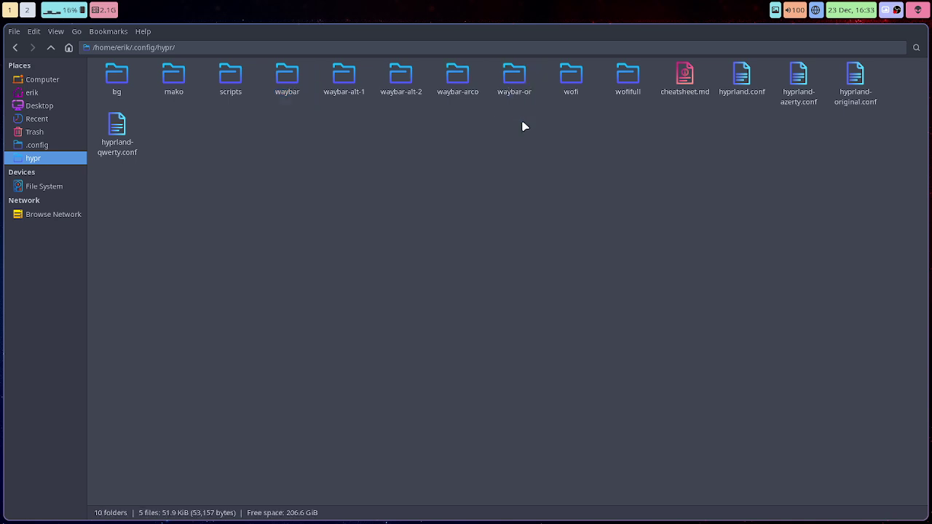
click(514, 84)
key(Delete)
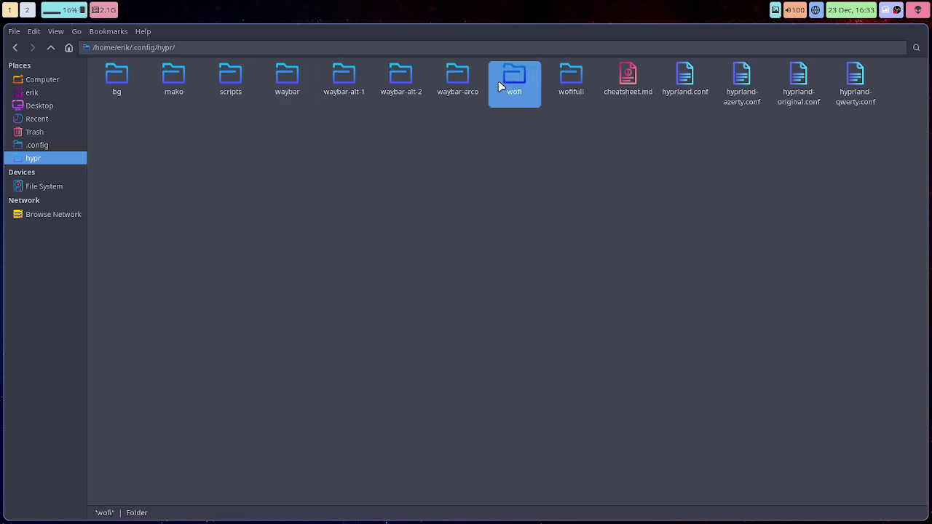
Compare the waybar and waybar-arco folders in Meld.
click(454, 82)
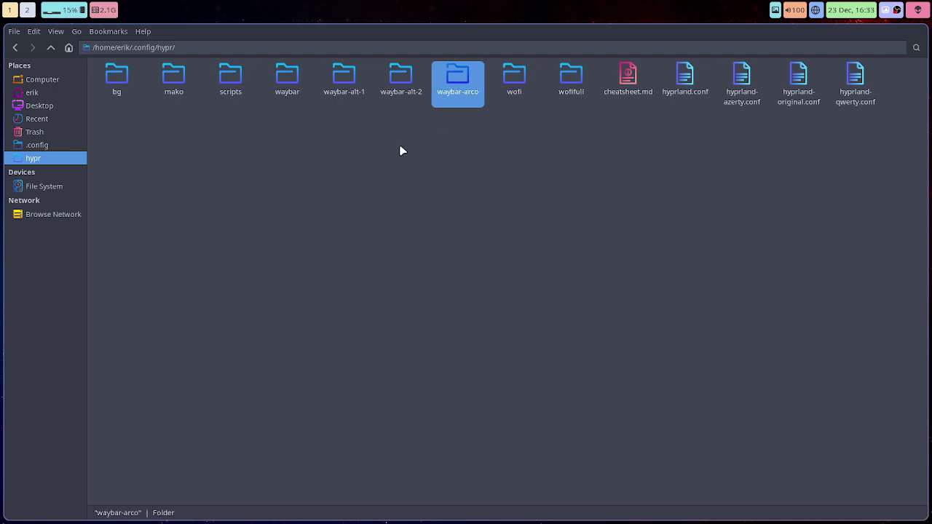
ctrl+click(281, 77)
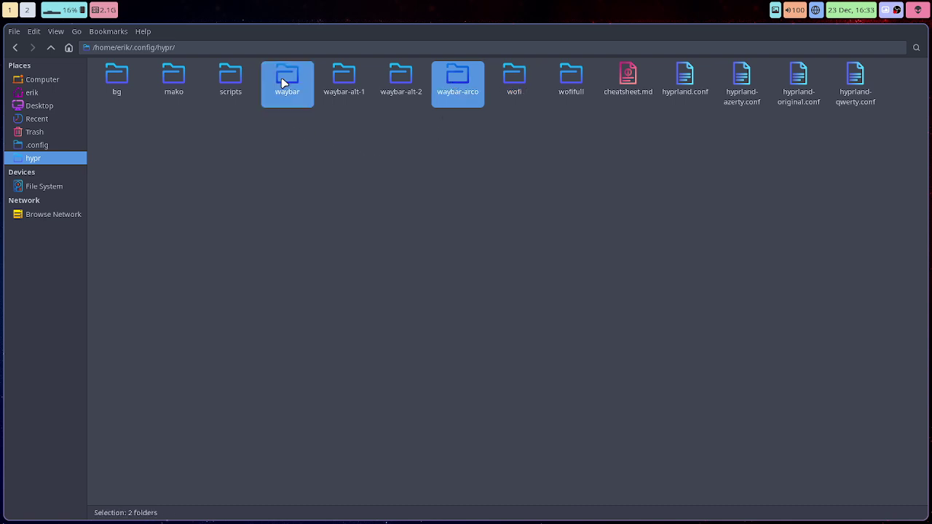
right_click(281, 77)
click(333, 282)
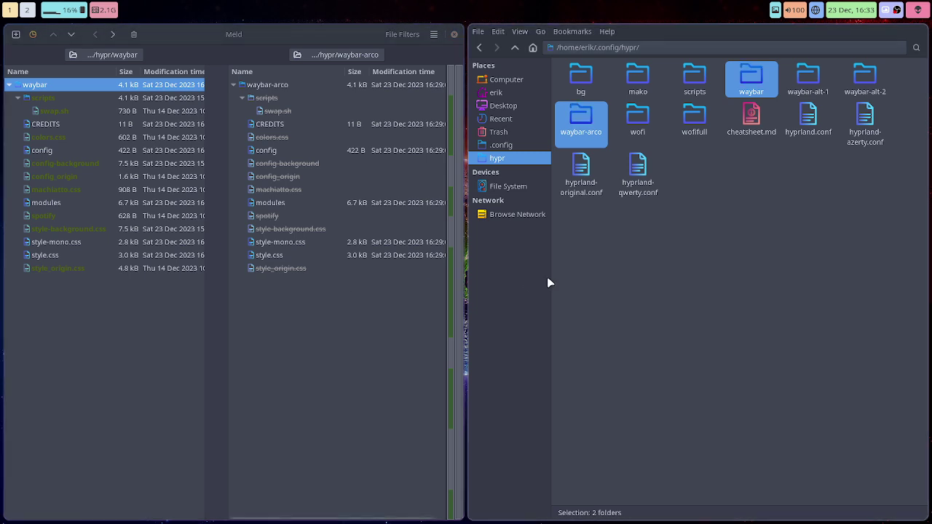
Replace the waybar folder's contents with the five files from waybar-arco.
click(716, 272)
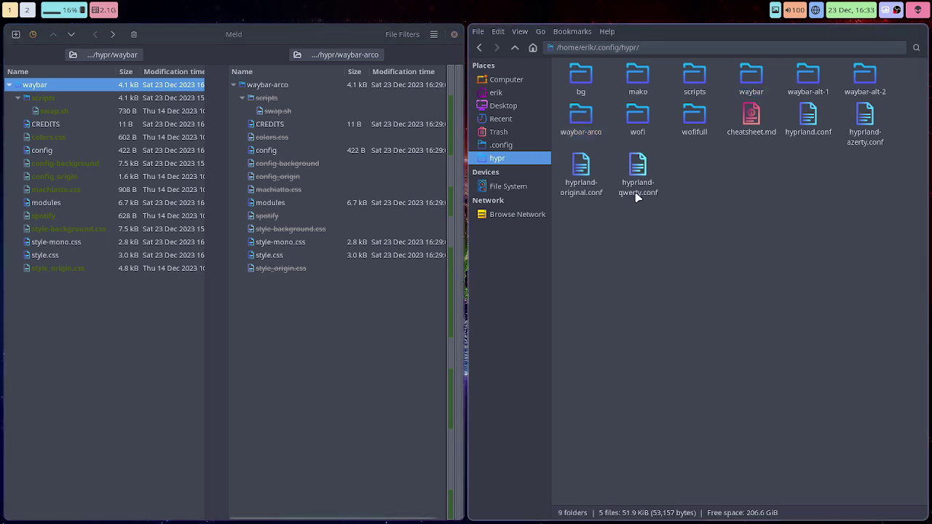
click(580, 118)
double_click(580, 114)
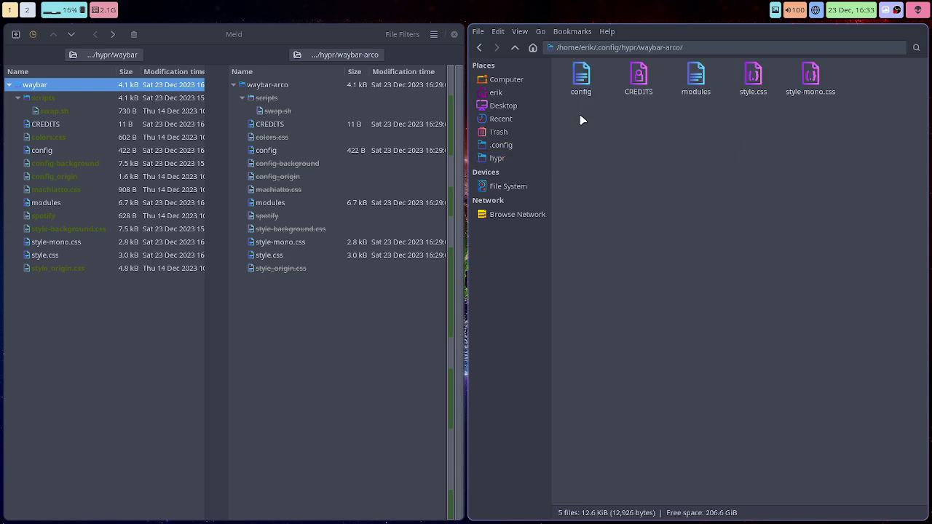
key(ctrl+a)
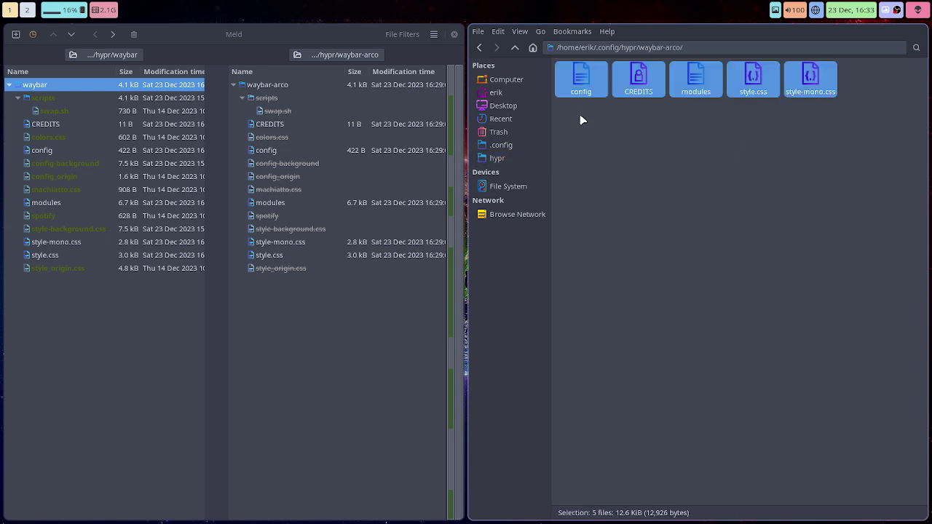
click(515, 48)
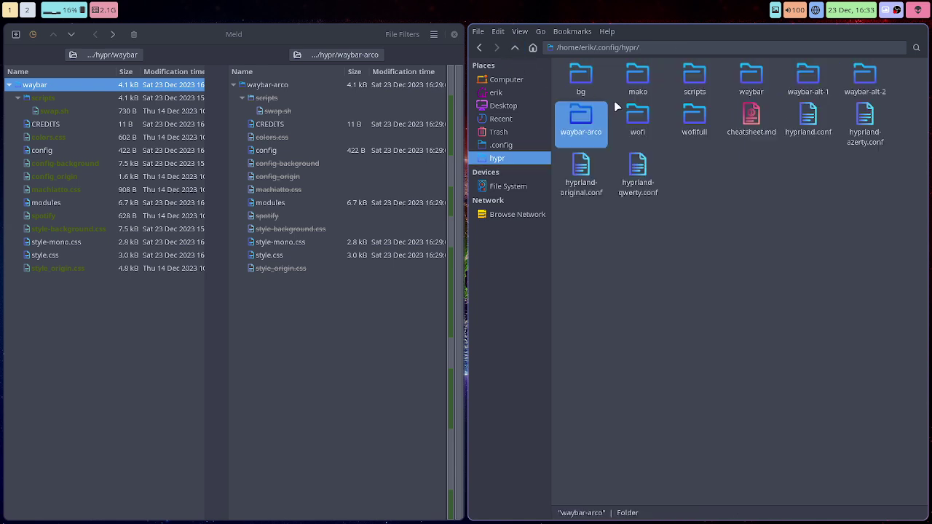
double_click(748, 75)
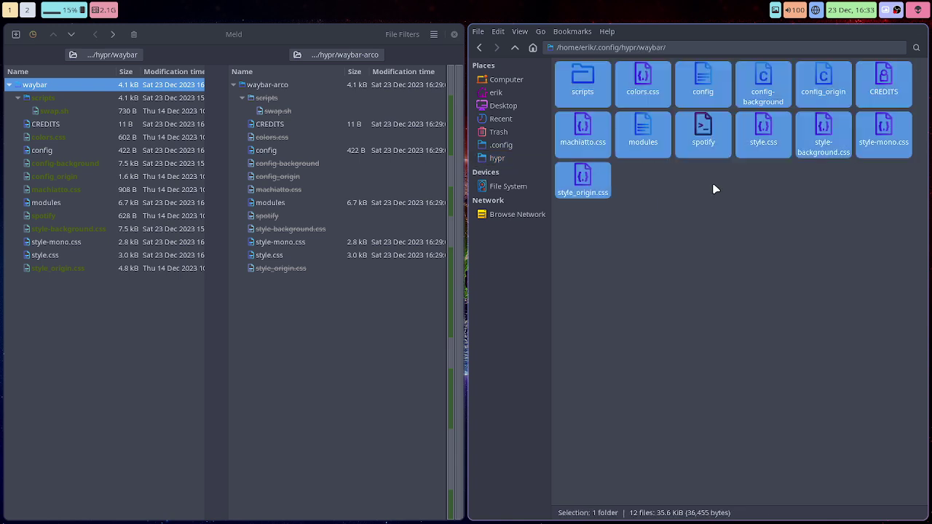
key(Delete)
key(ctrl+v)
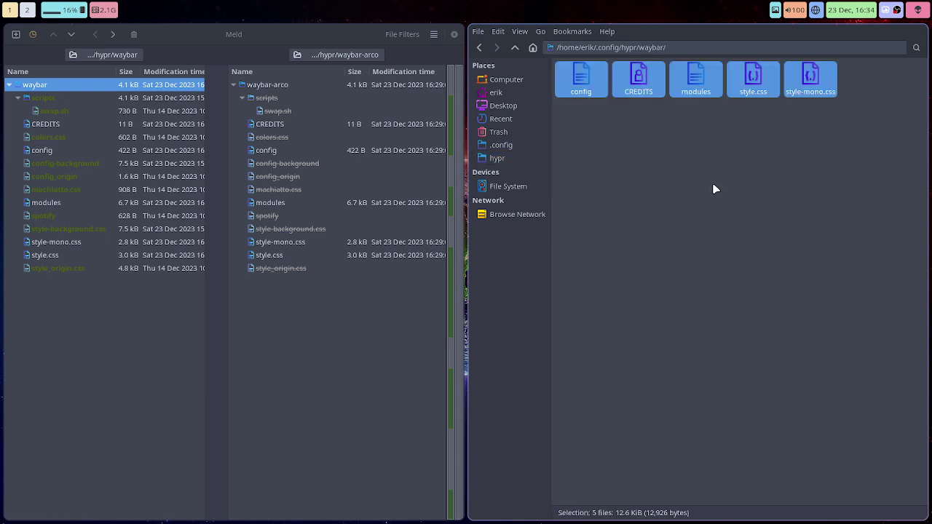
click(707, 212)
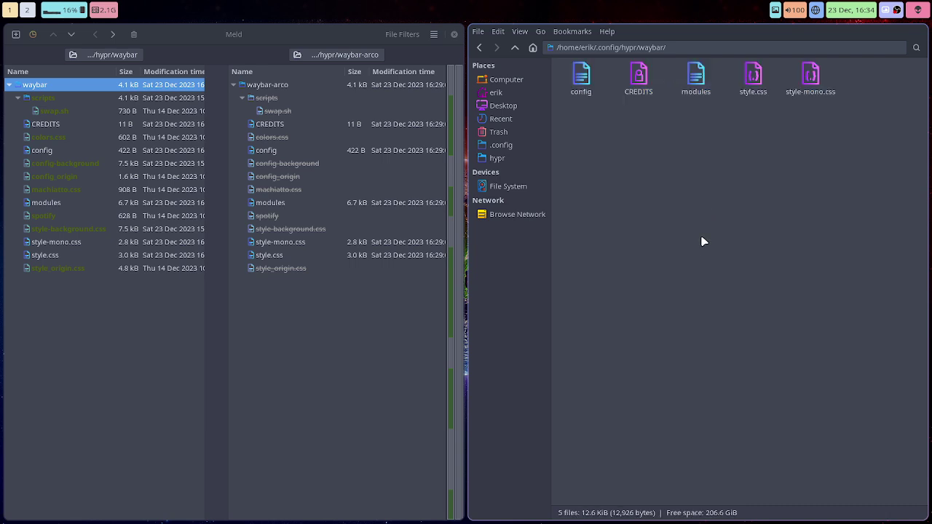
Refresh the Meld comparison to confirm waybar and waybar-arco match, then close Meld.
click(514, 47)
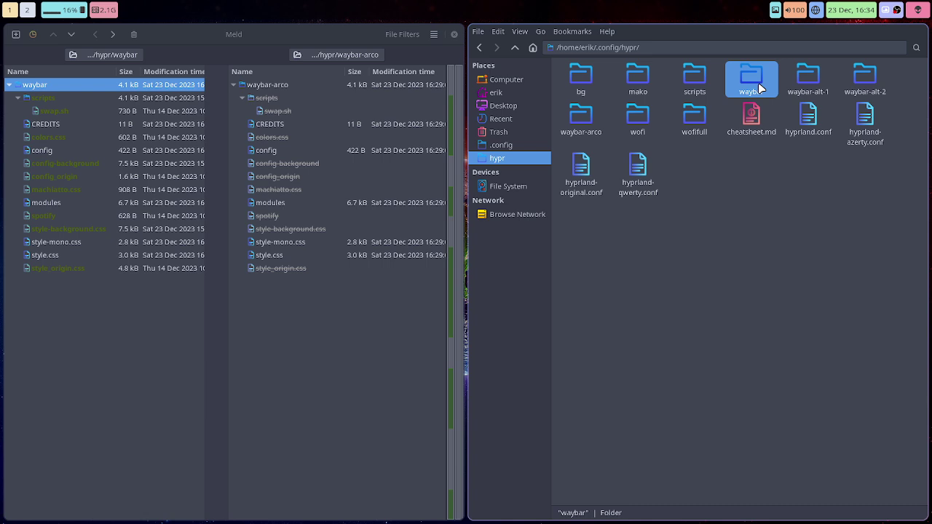
ctrl+click(580, 118)
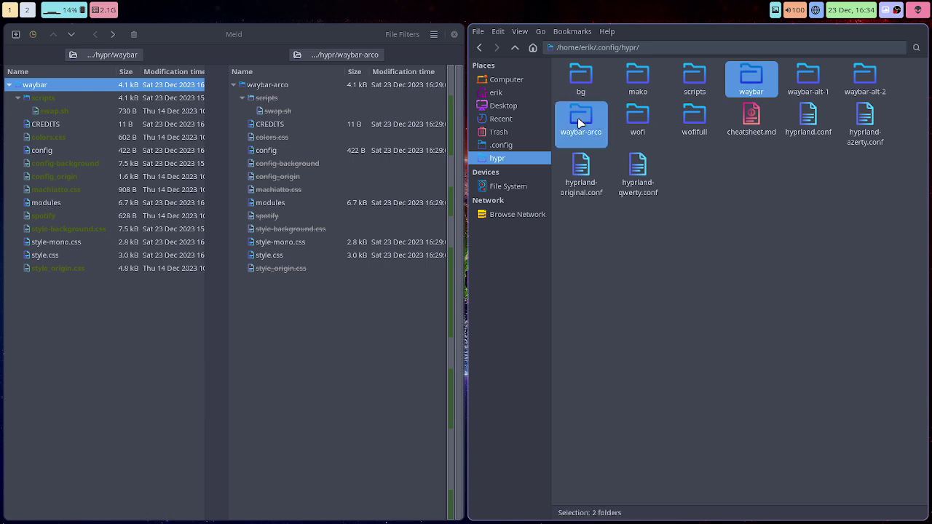
click(433, 34)
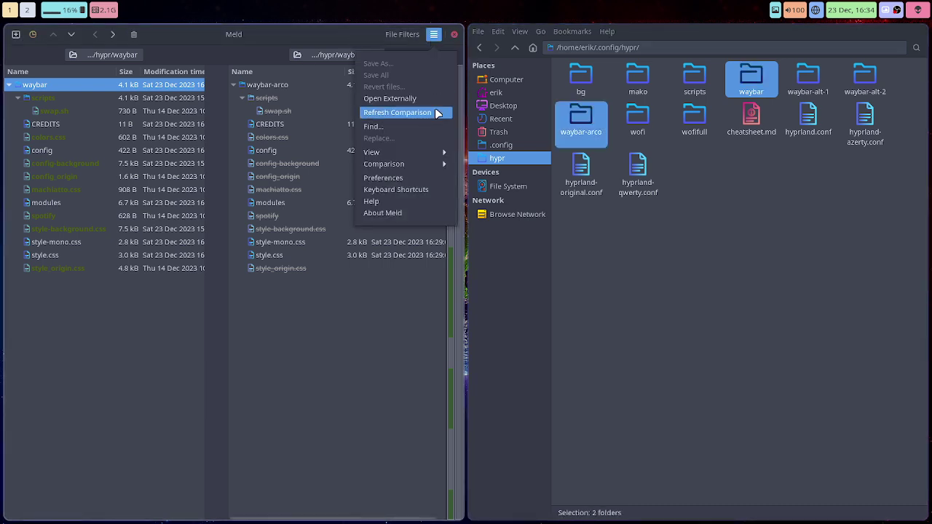
click(435, 112)
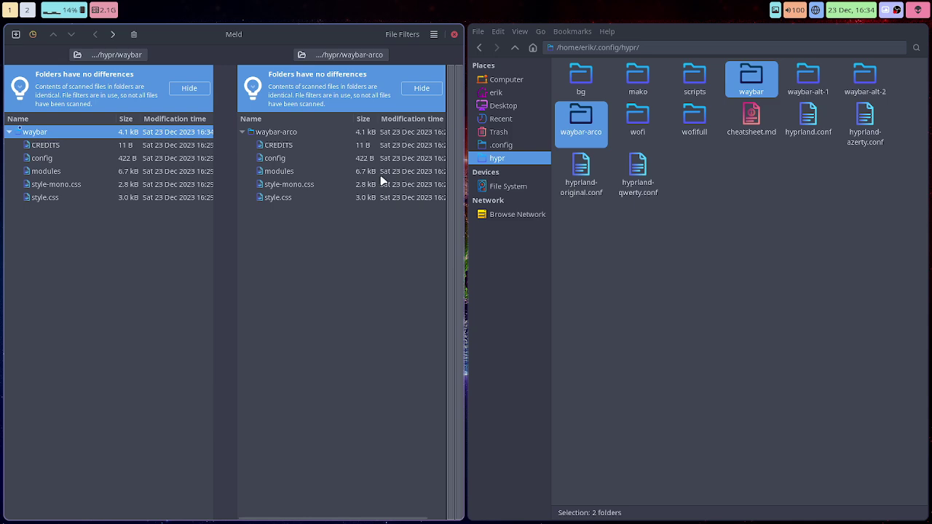
key(super+q)
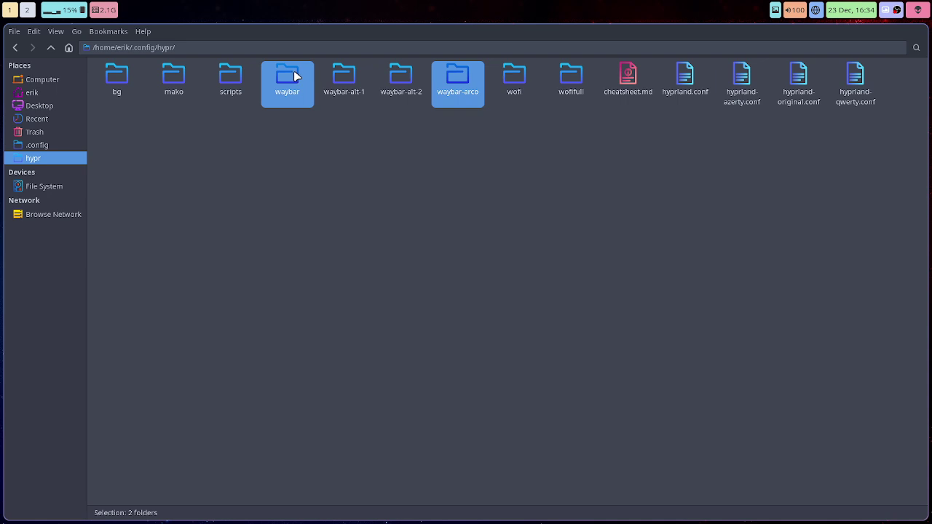
Delete the old waybar folder from hypr.
click(450, 77)
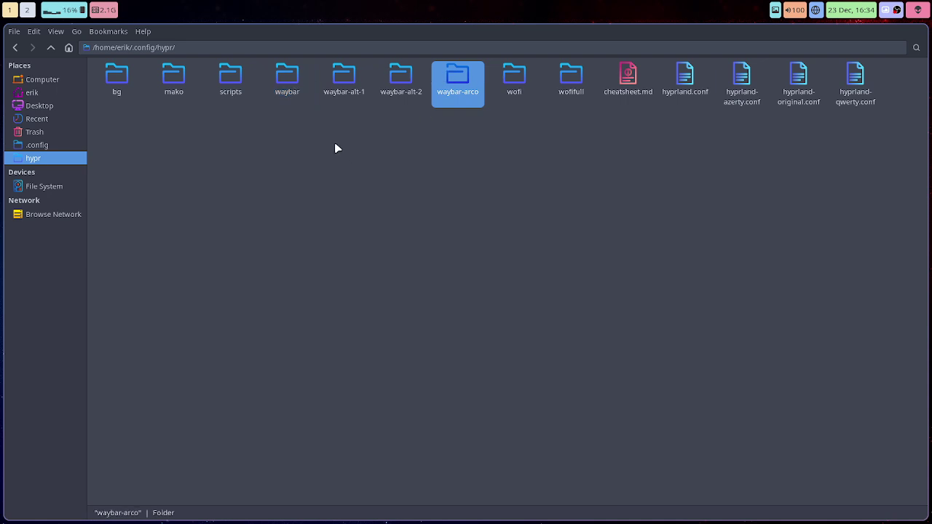
click(290, 82)
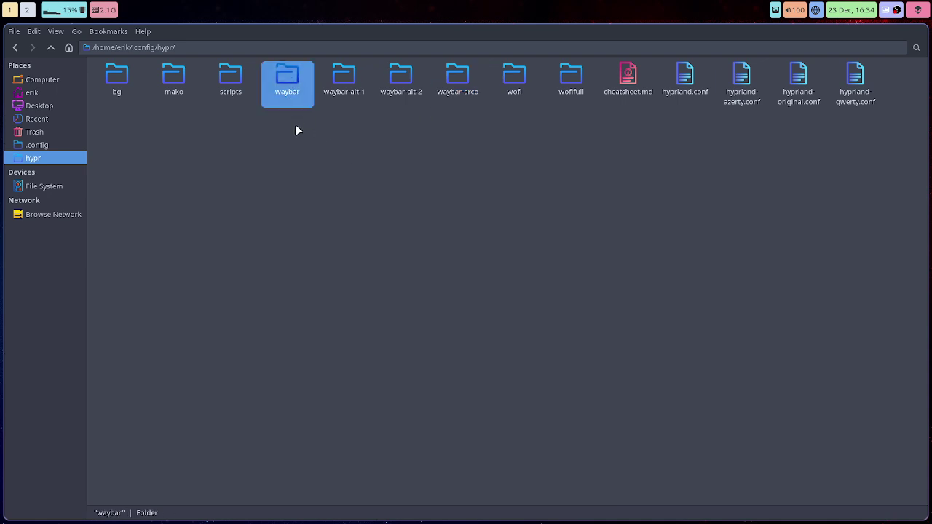
key(Delete)
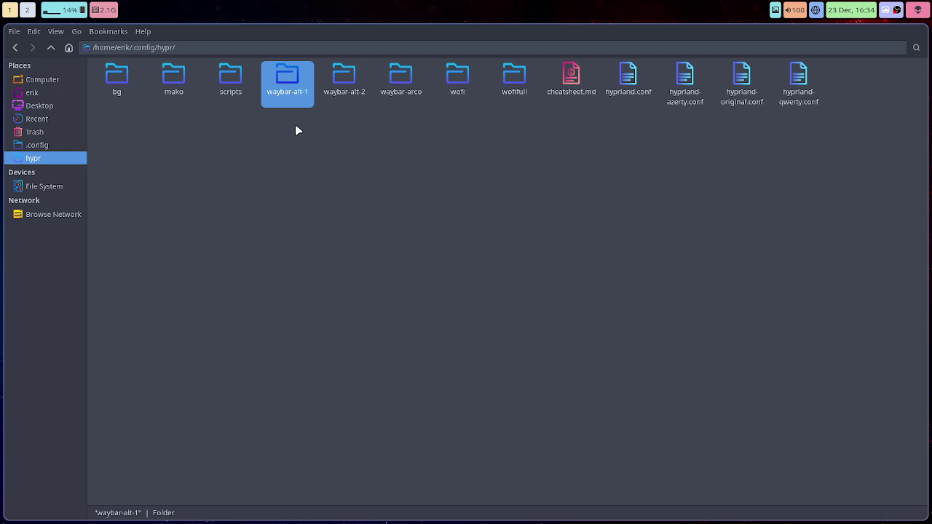
Rename waybar-alt-1 to waybar and open it.
key(F2)
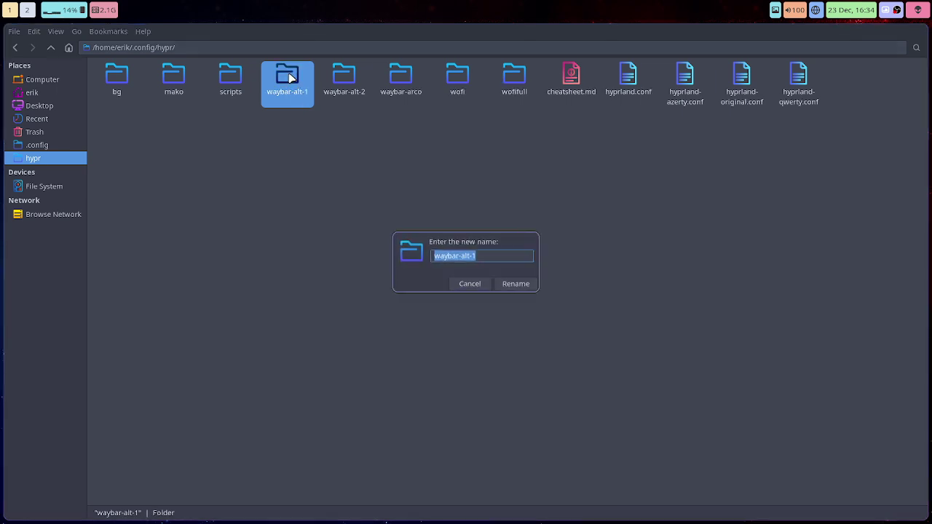
key(End)
key(BackSpace)
key(Return)
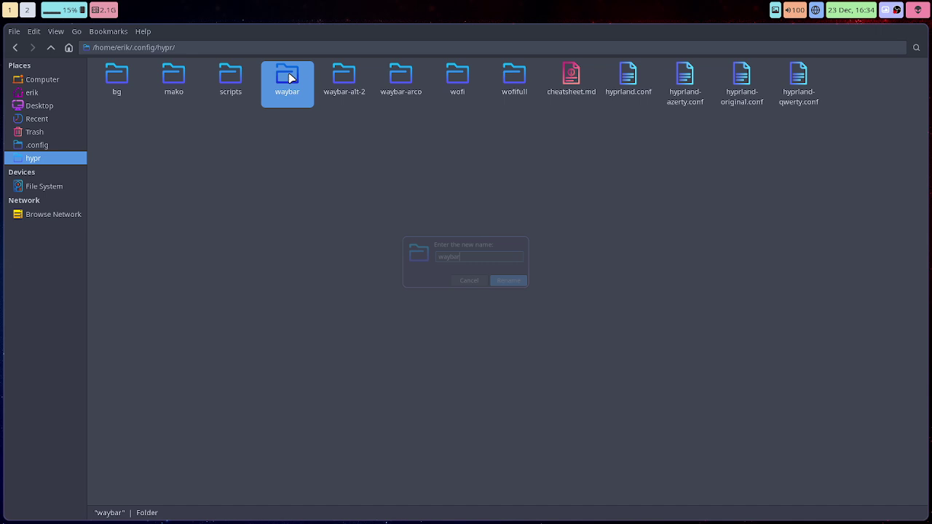
click(402, 77)
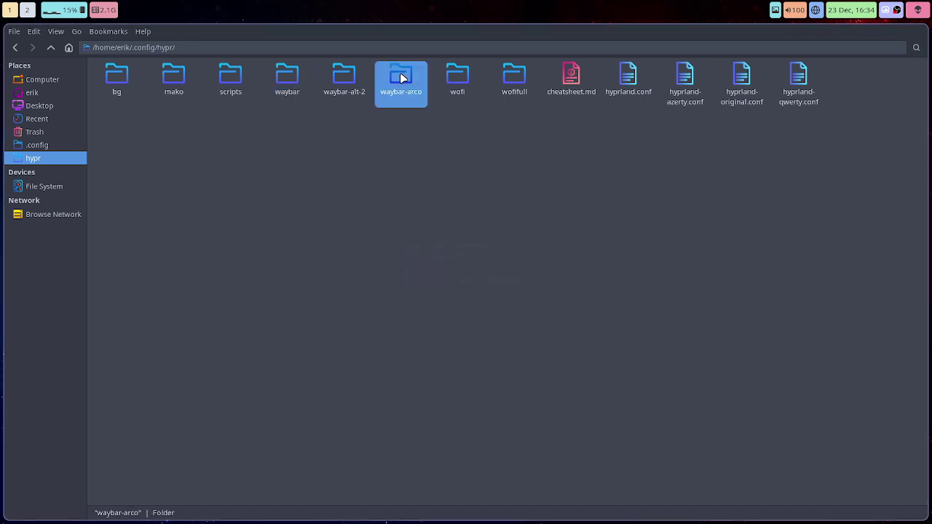
click(288, 80)
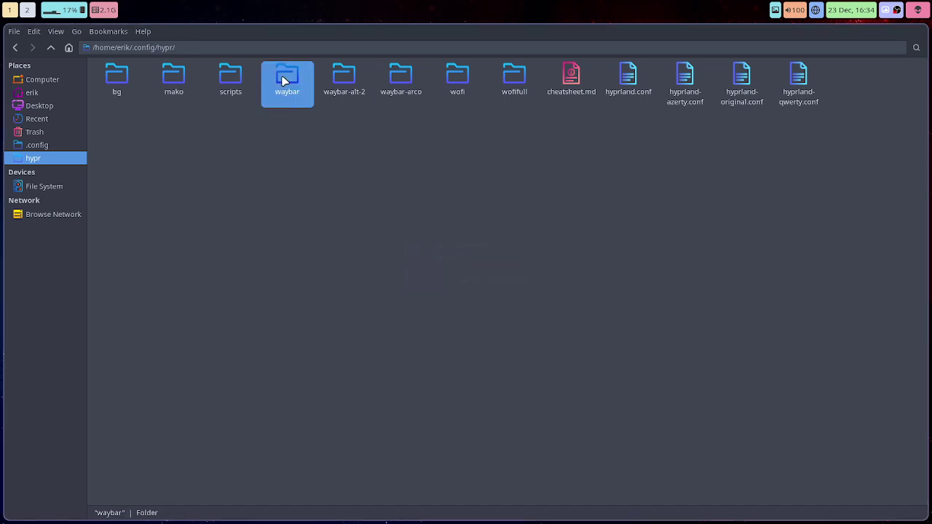
double_click(288, 80)
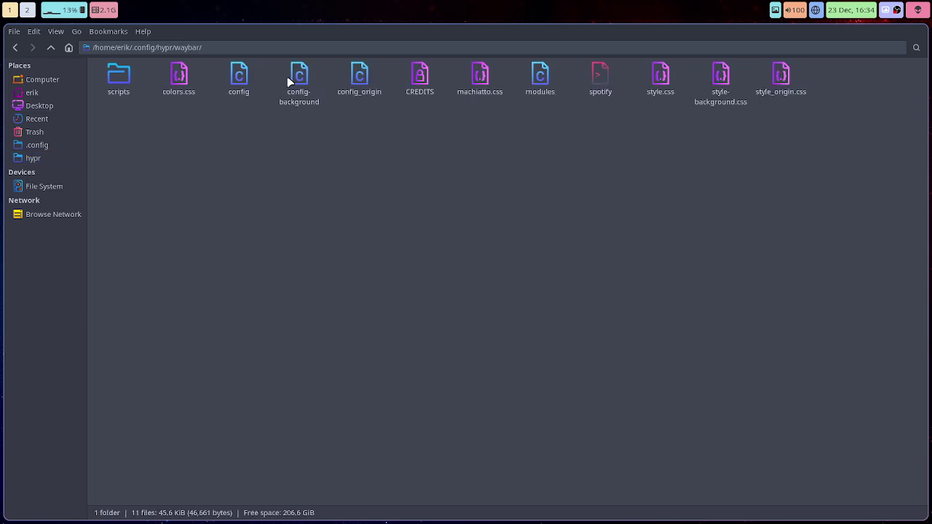
double_click(420, 79)
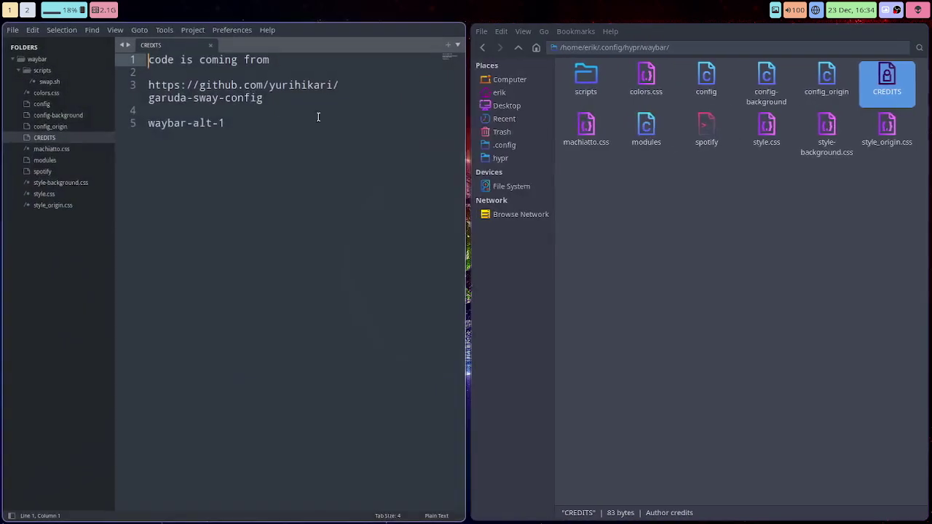
drag(247, 124, 148, 124)
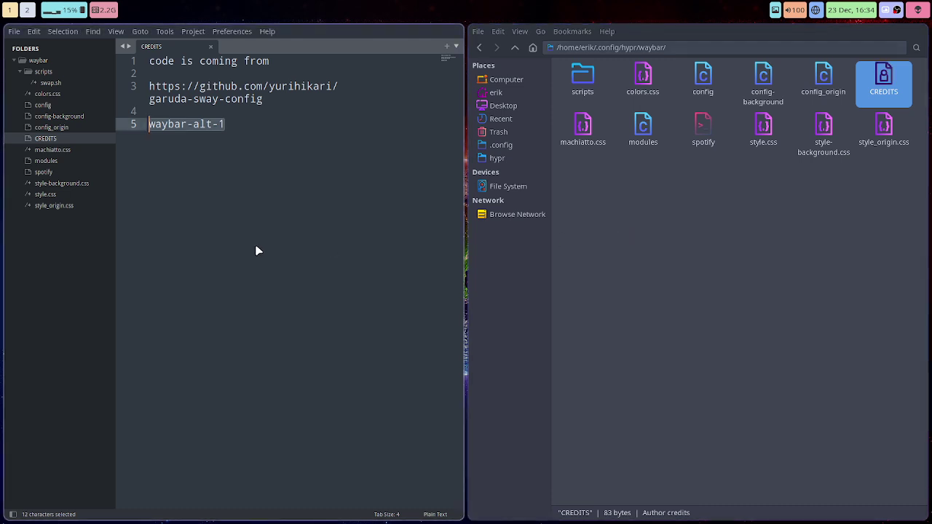
Close the CREDITS editor and open a terminal in the hypr scripts folder.
key(super+q)
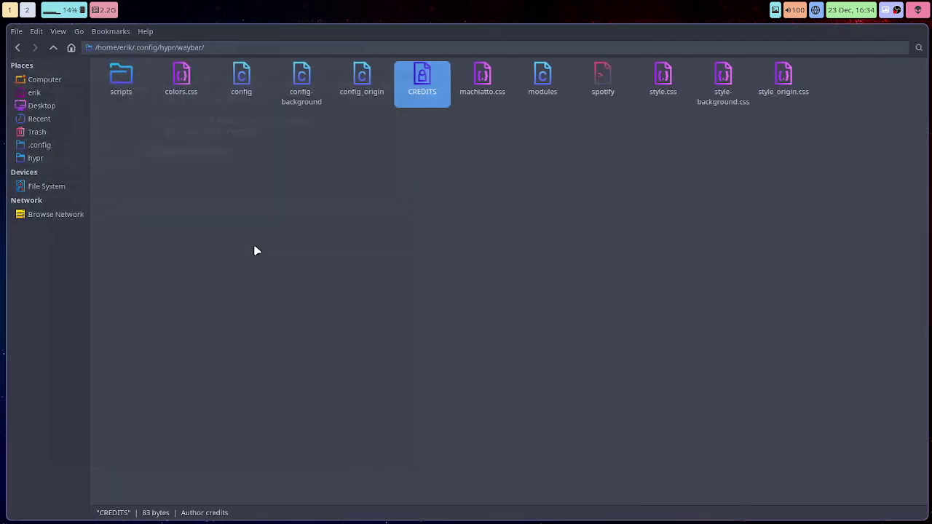
click(51, 48)
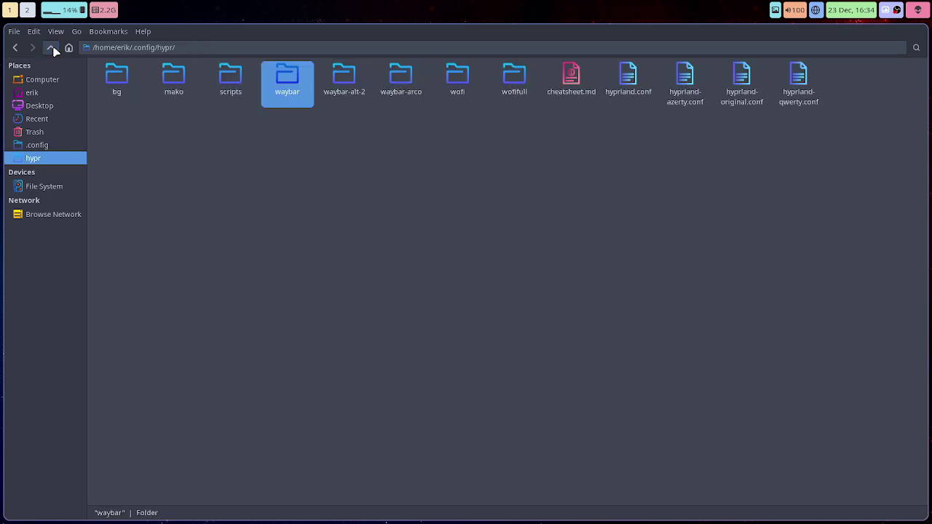
click(225, 84)
double_click(224, 84)
right_click(238, 199)
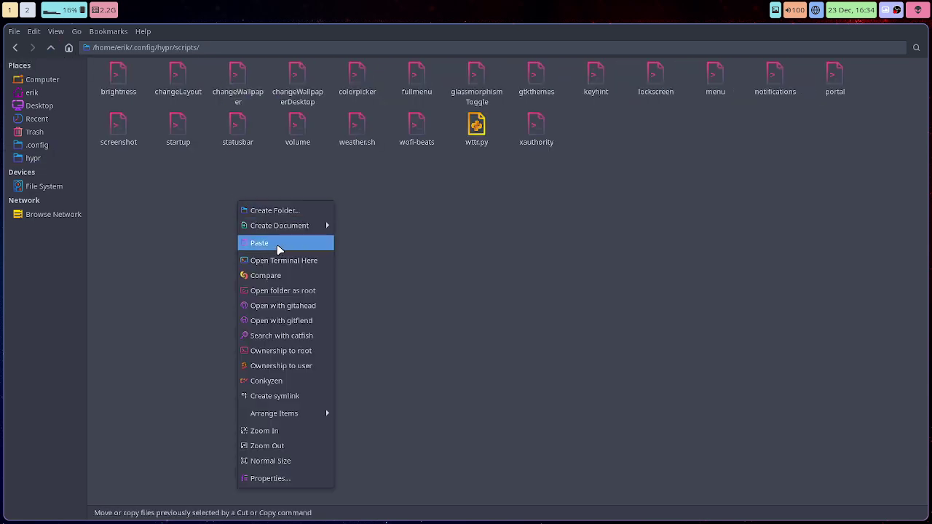
click(289, 258)
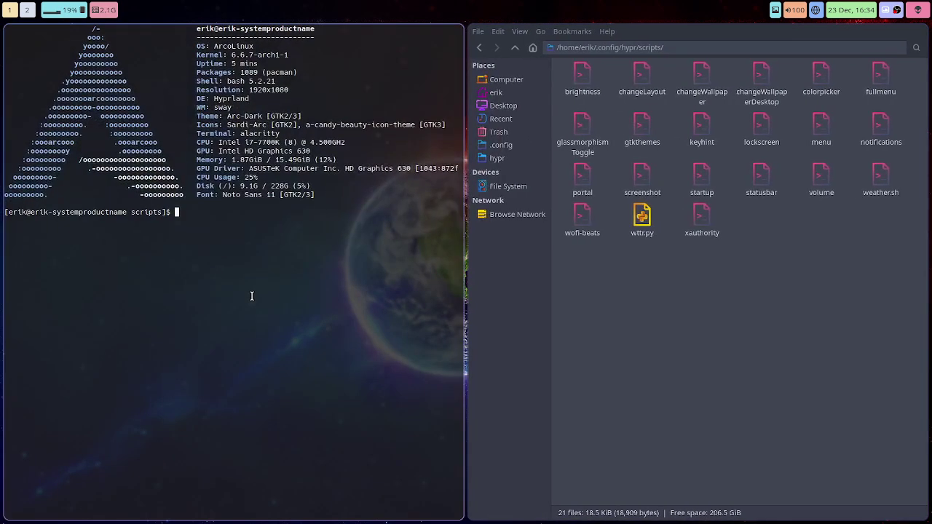
Kill the bar with 'pkill waybar' and relaunch it with './statusbar'.
text(pkill waybar)
key(Return)
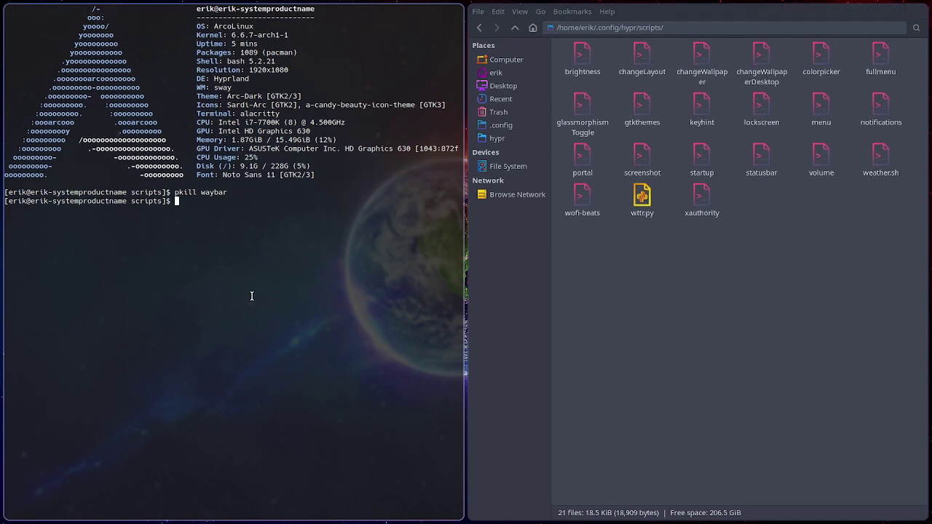
text(./statusbar)
key(Return)
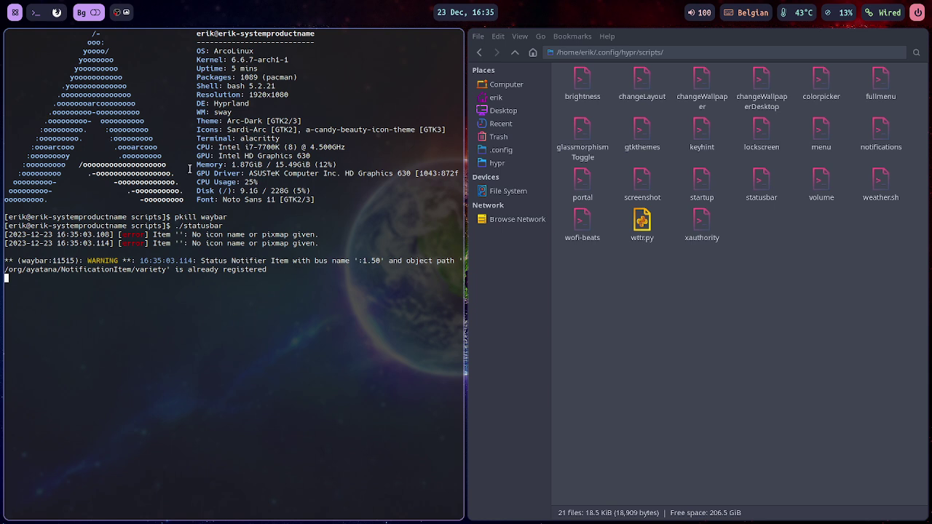
Cycle between workspaces using the shortcuts and the new bar's workspace icons.
key(super+2)
key(super+3)
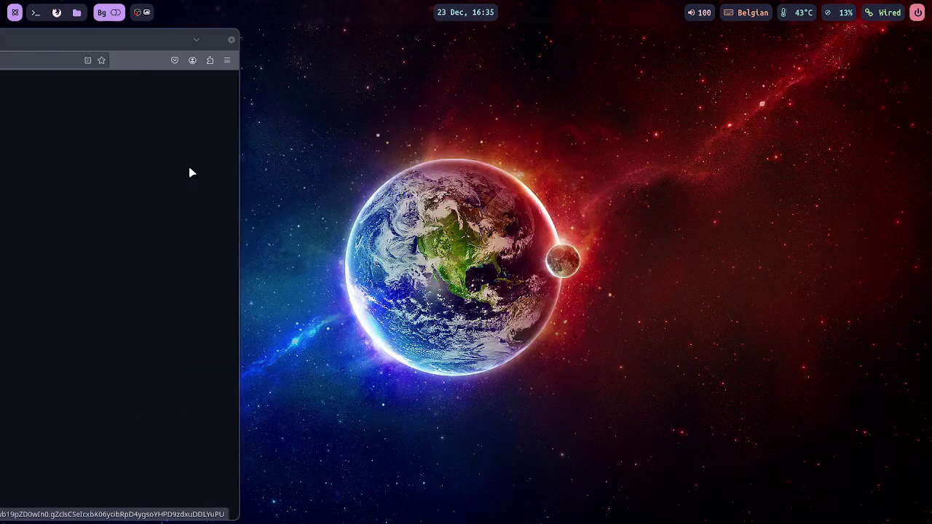
click(38, 13)
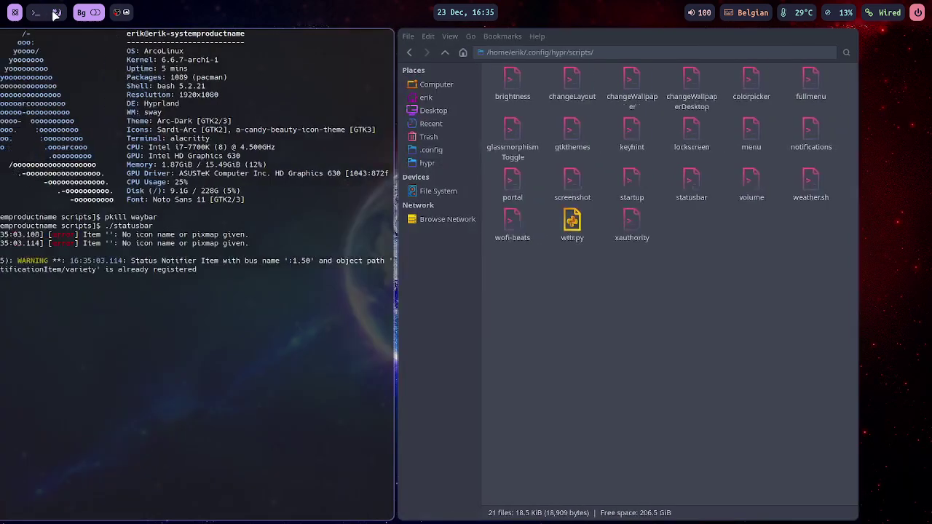
click(58, 13)
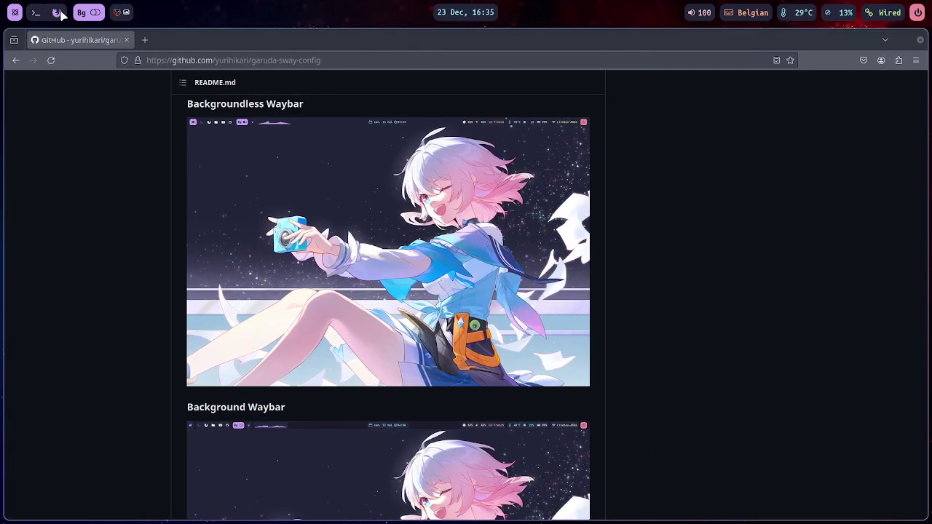
key(super+3)
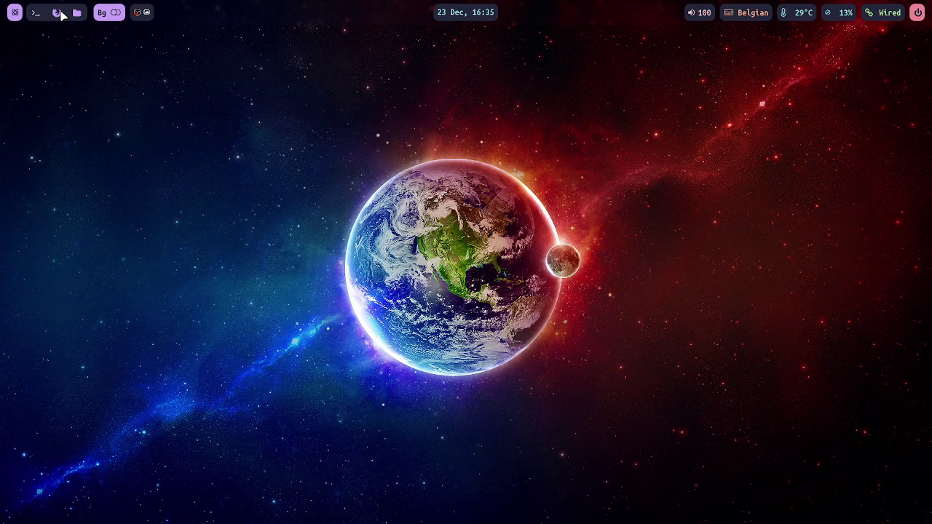
Open kitty, toggle the bar's Bg background on, close kitty, and toggle it off.
key(super+Return)
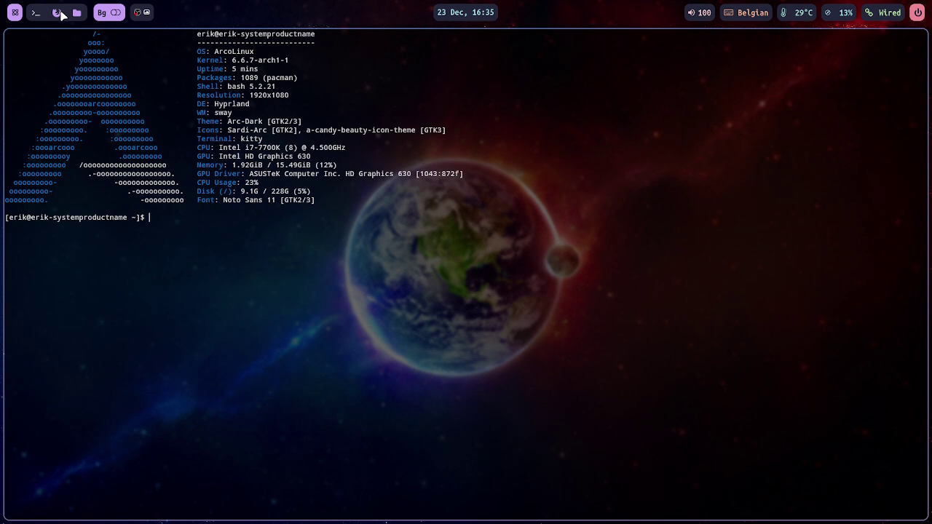
click(115, 12)
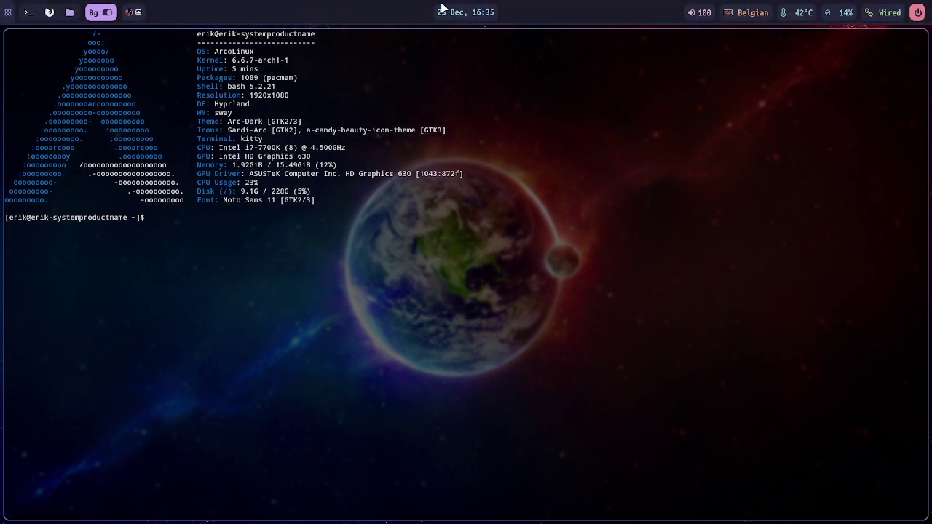
key(super+q)
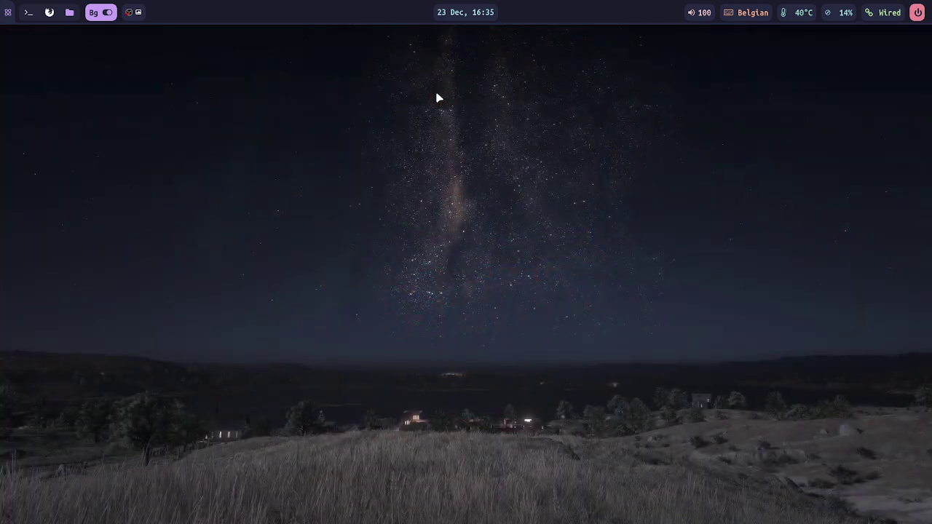
click(107, 12)
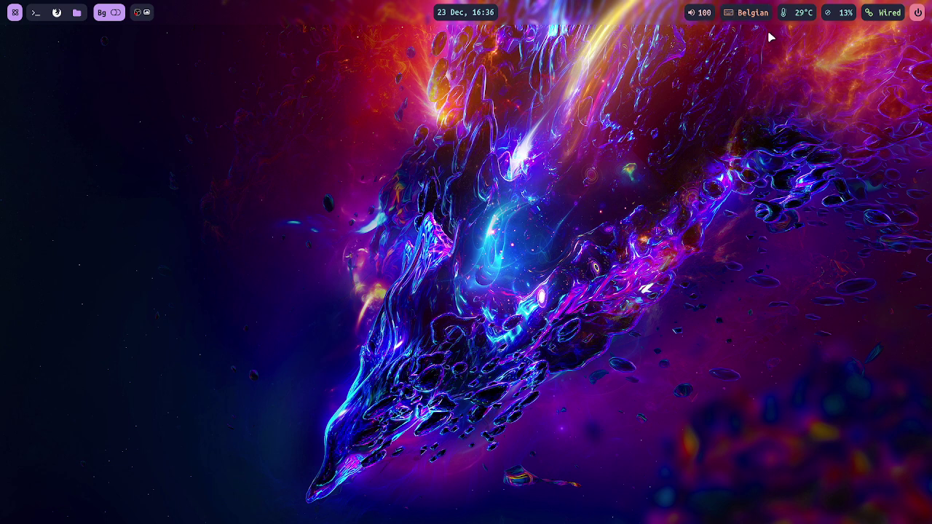
mouse_move(828, 24)
Open and dismiss the bar's launcher and logout menu, then bring Firefox up from the bar.
click(14, 12)
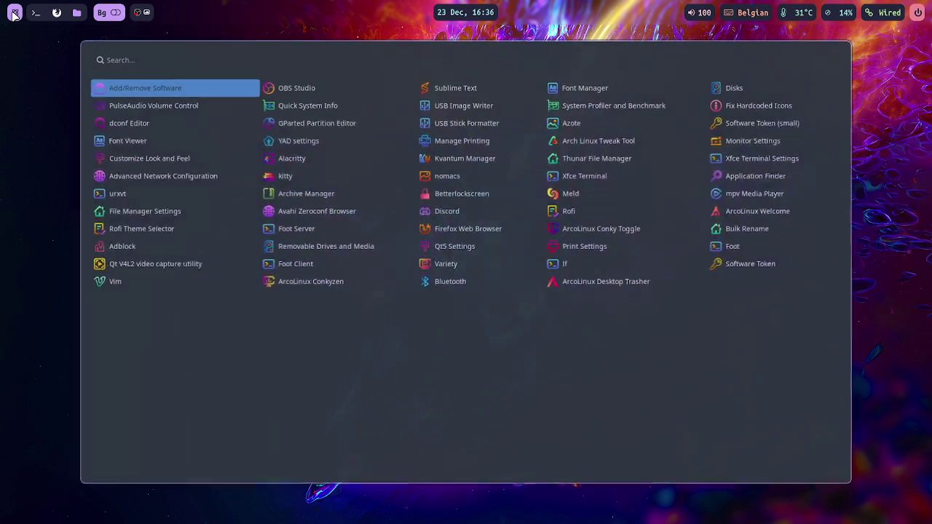
click(650, 12)
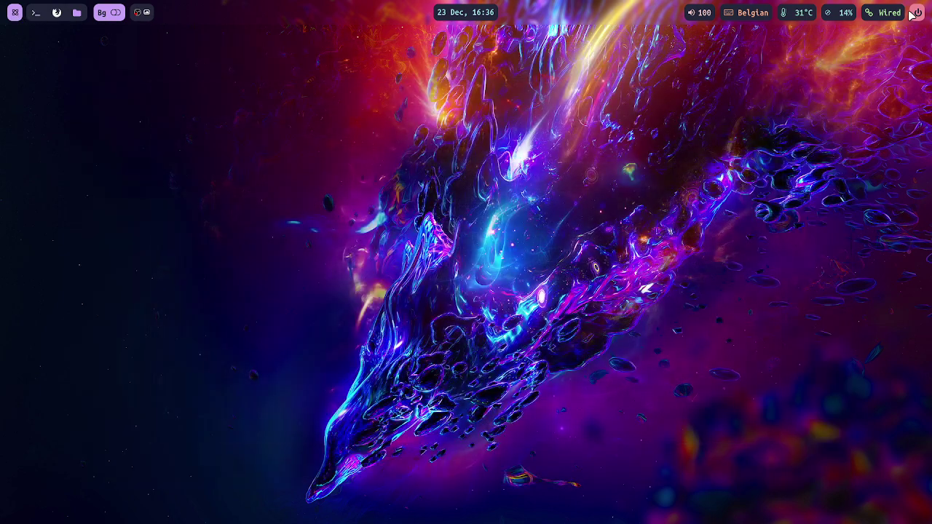
click(918, 13)
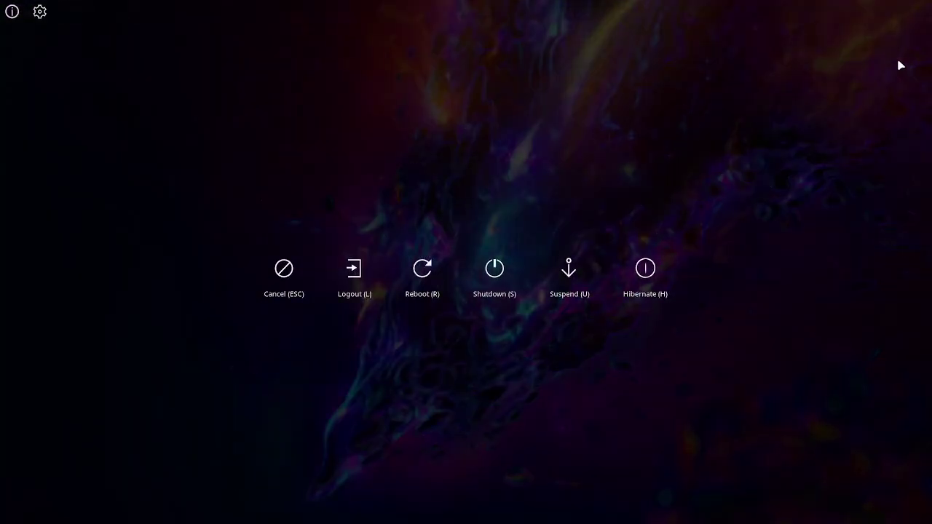
key(Escape)
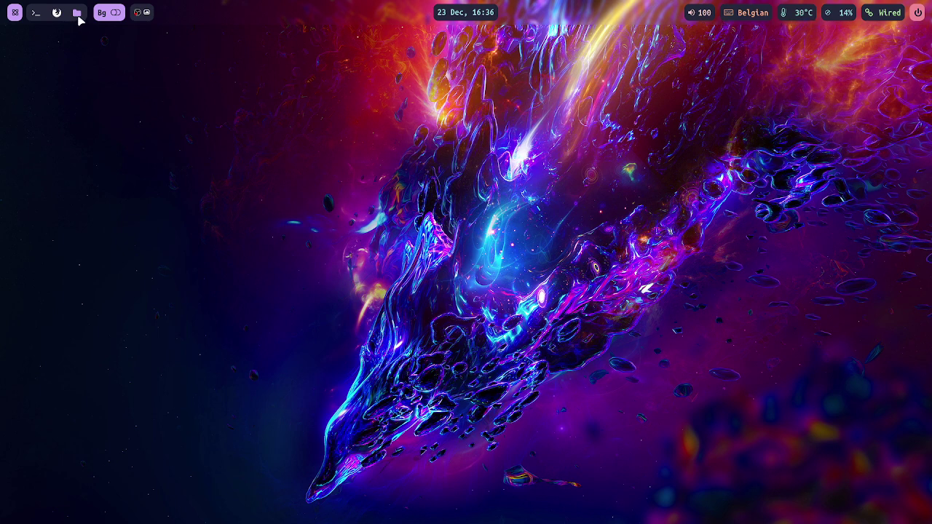
click(57, 12)
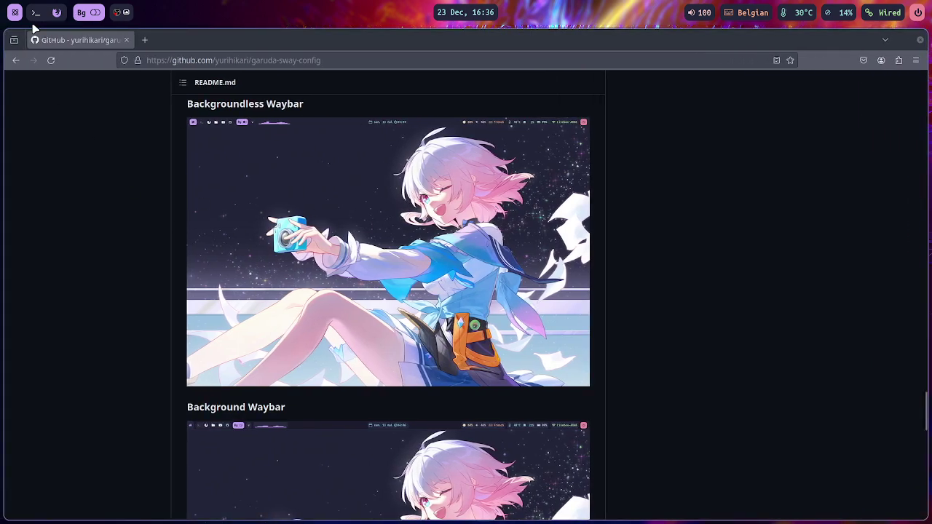
Stop the running terminal process and navigate Thunar into ~/.config/hypr.
click(36, 14)
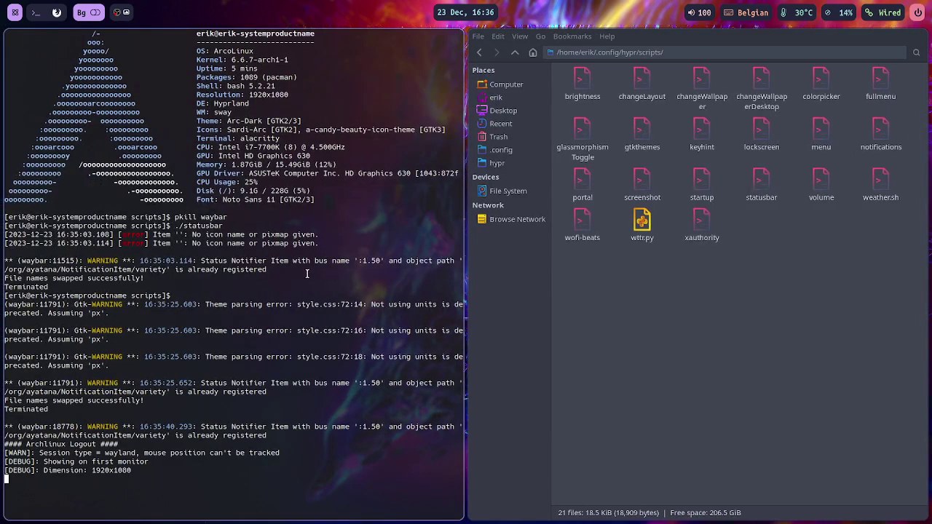
key(ctrl+c)
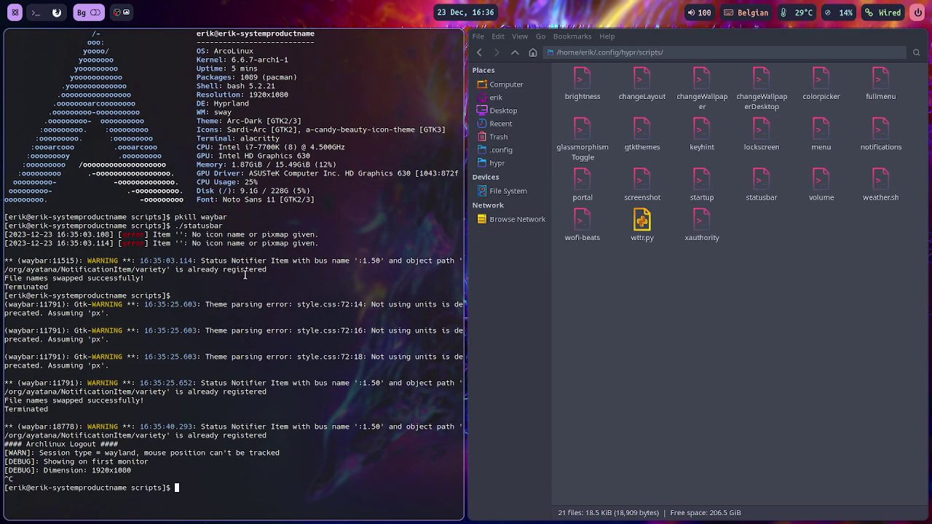
click(515, 52)
click(515, 53)
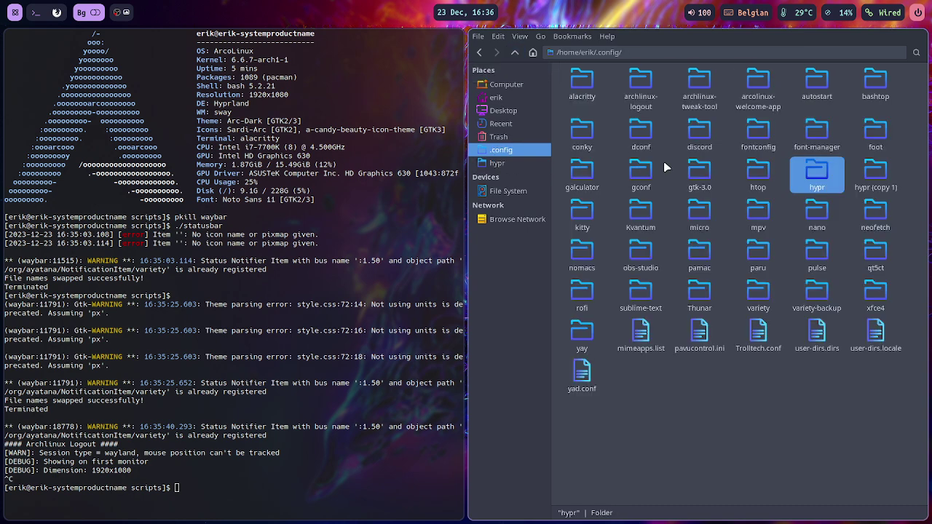
double_click(809, 173)
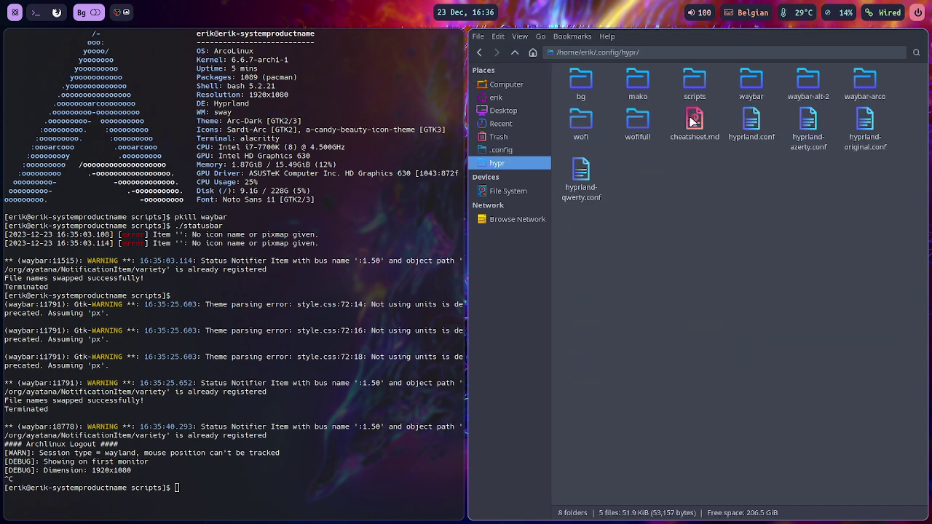
Rename the current waybar folder to waybar-alt-1.
click(757, 102)
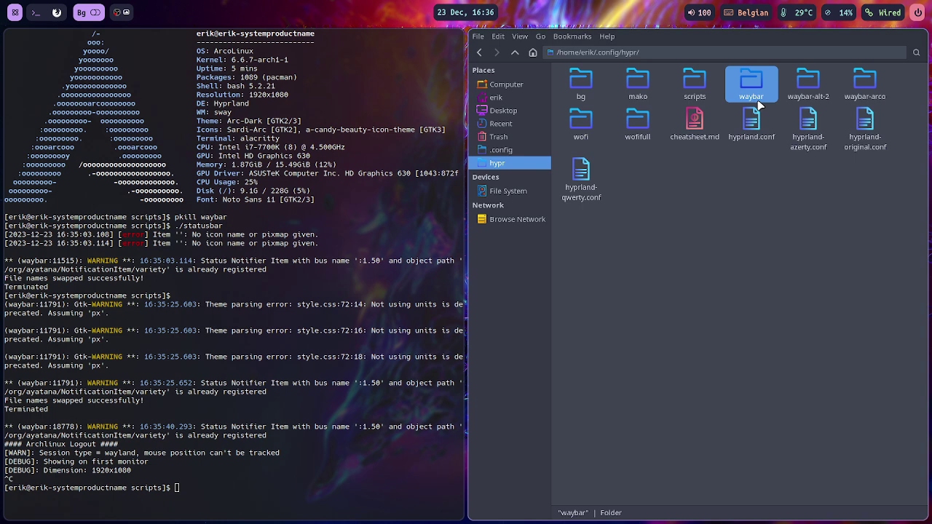
key(F2)
key(End)
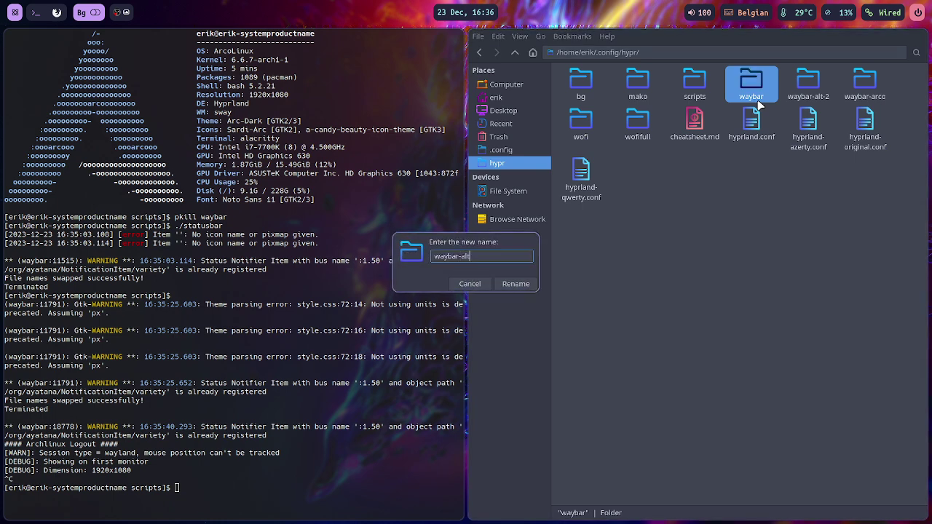
key(Return)
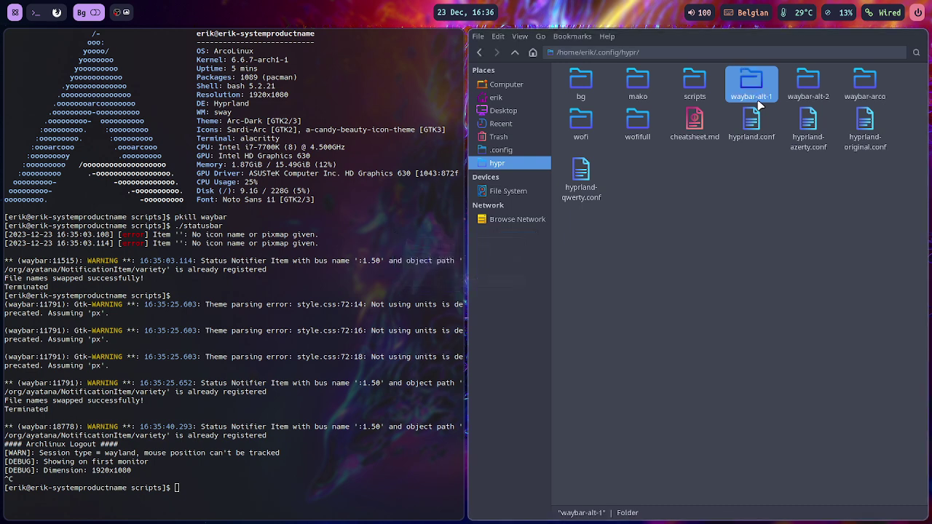
Rename the waybar-alt-2 folder to waybar.
click(806, 89)
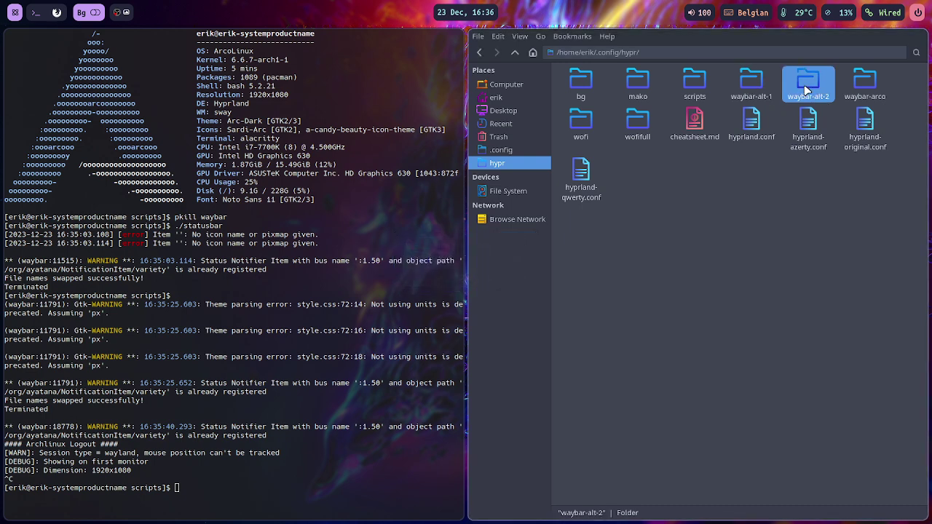
key(F2)
key(End)
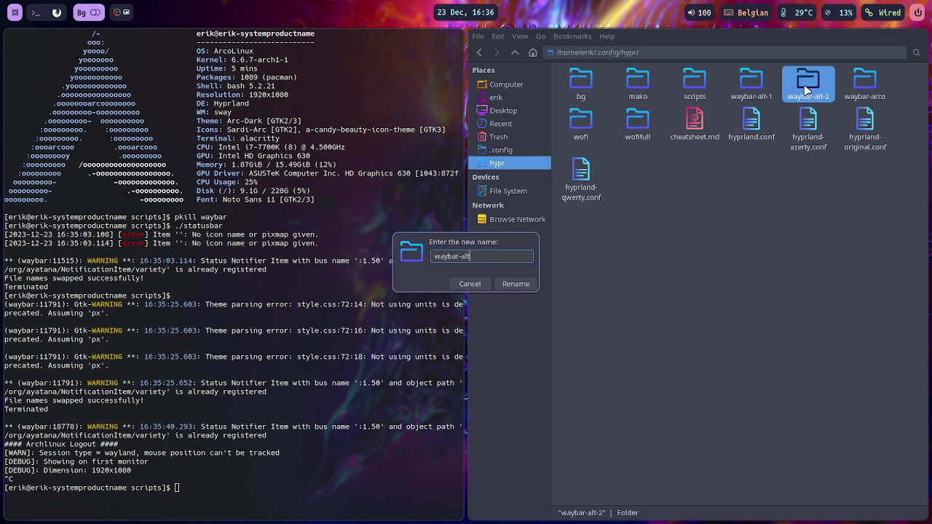
key(Return)
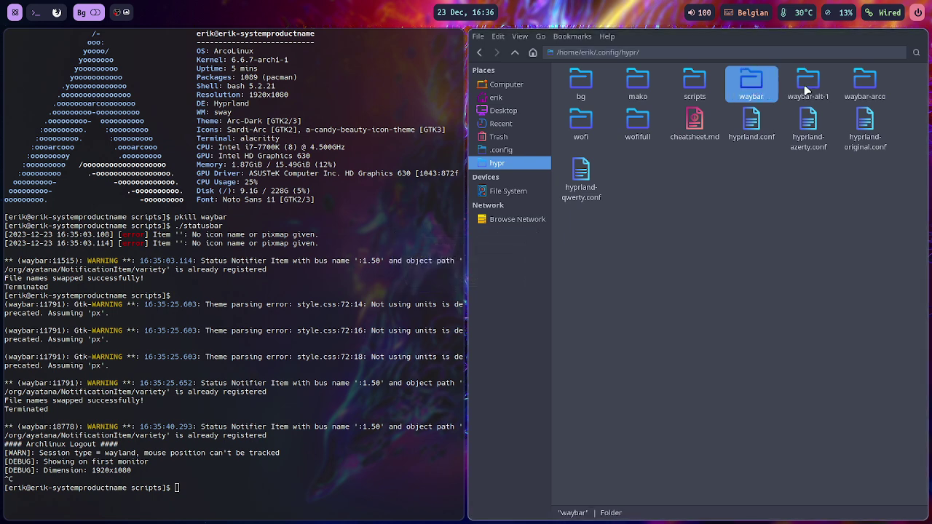
Run 'pkill waybar' and relaunch './statusbar' from command history to load the swapped-in bar.
text(./statusbar)
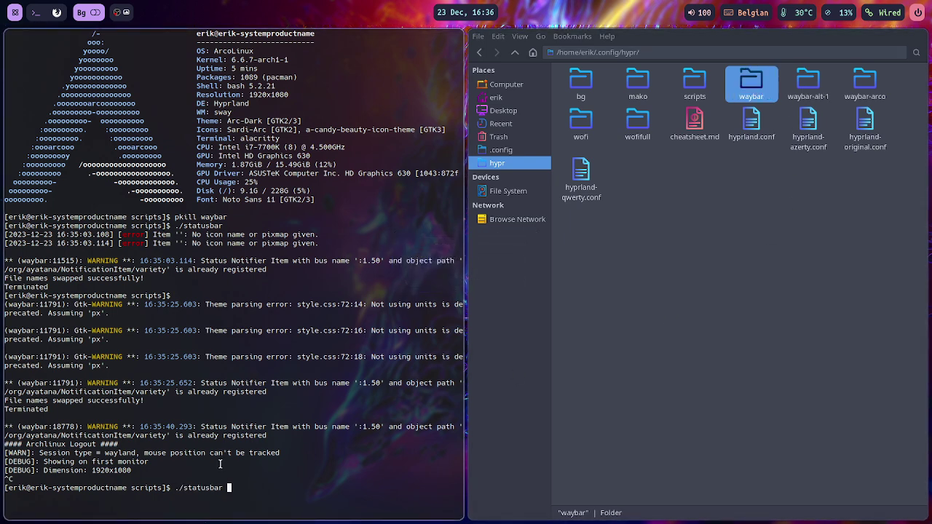
key(Up)
key(Return)
key(Up)
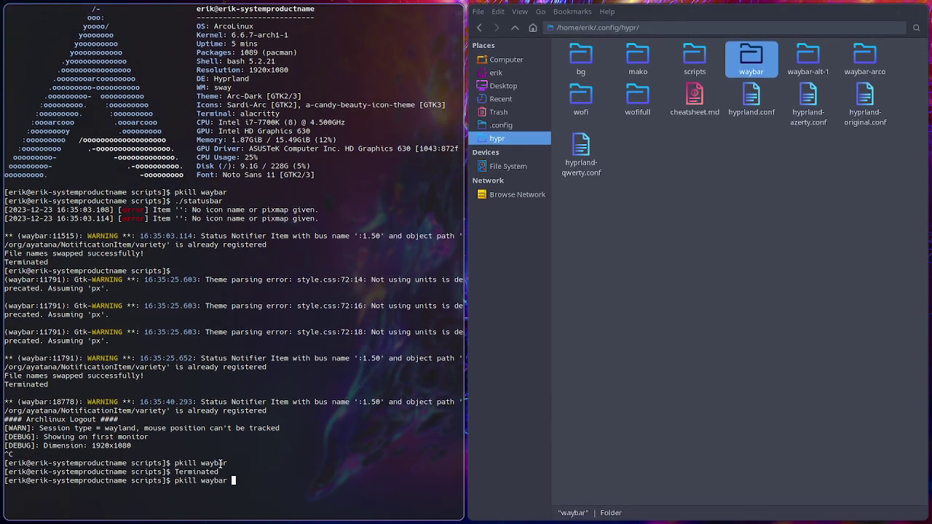
key(Up)
key(Return)
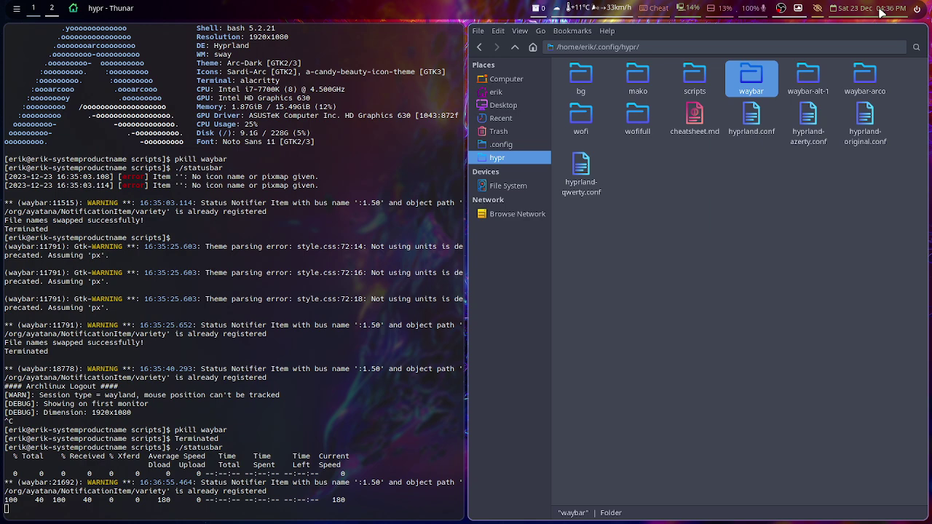
Try the new bar's application launcher and logout screen, dismissing each.
click(17, 9)
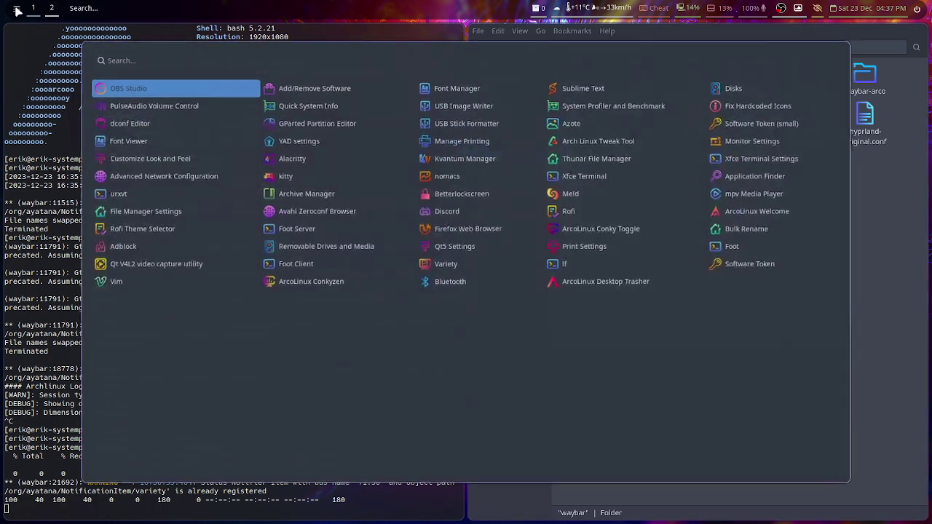
click(17, 9)
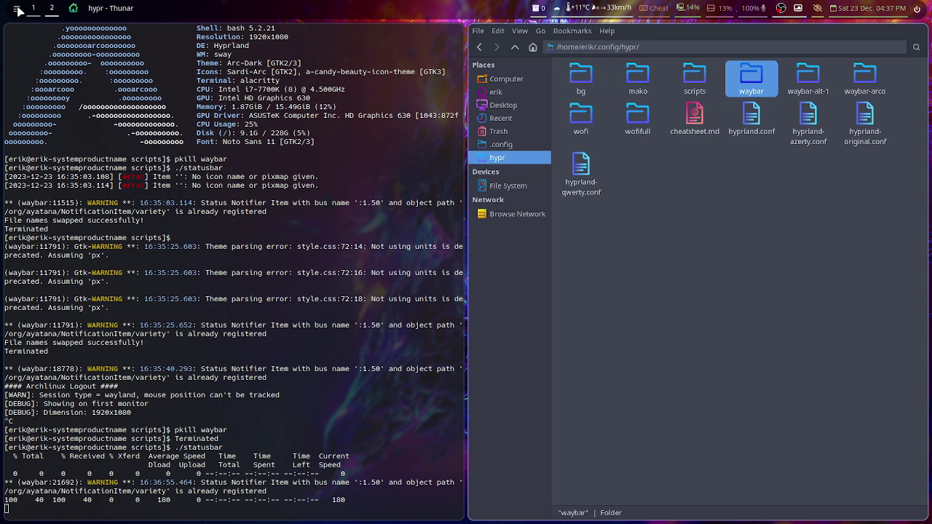
click(16, 9)
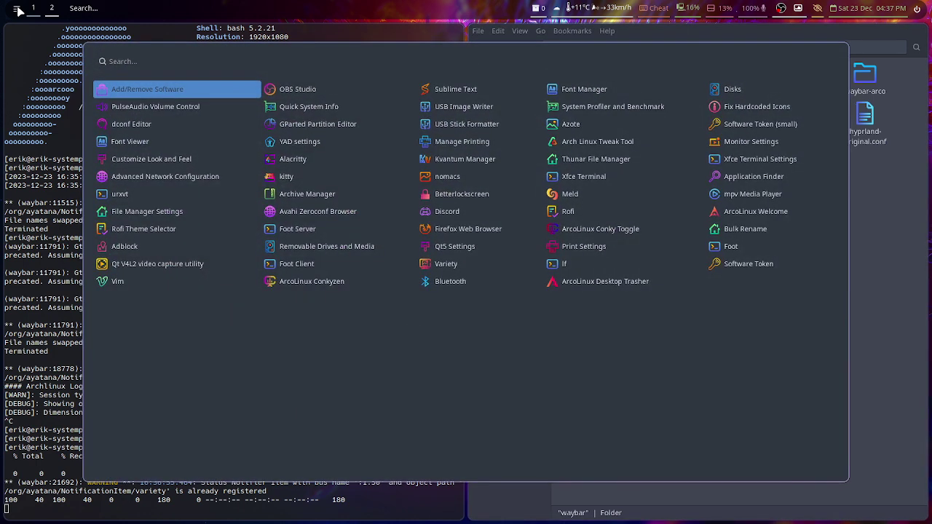
click(16, 9)
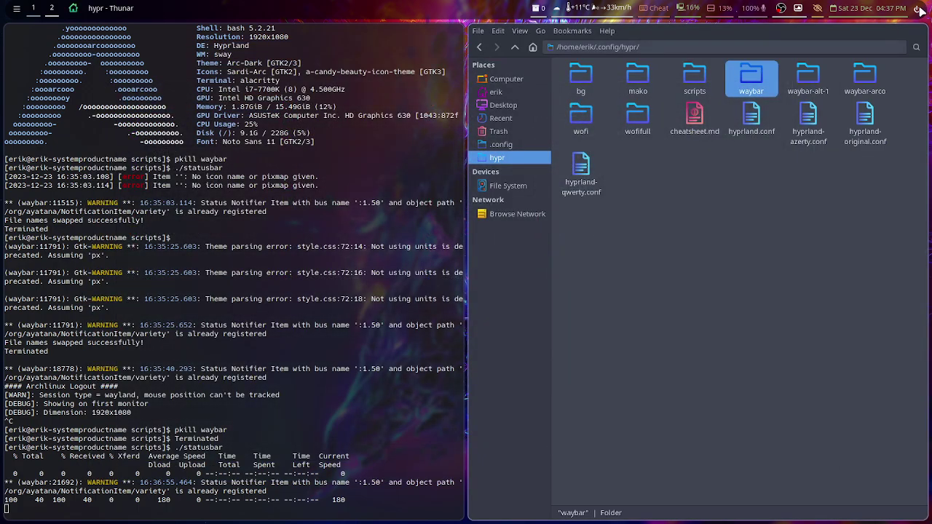
click(920, 8)
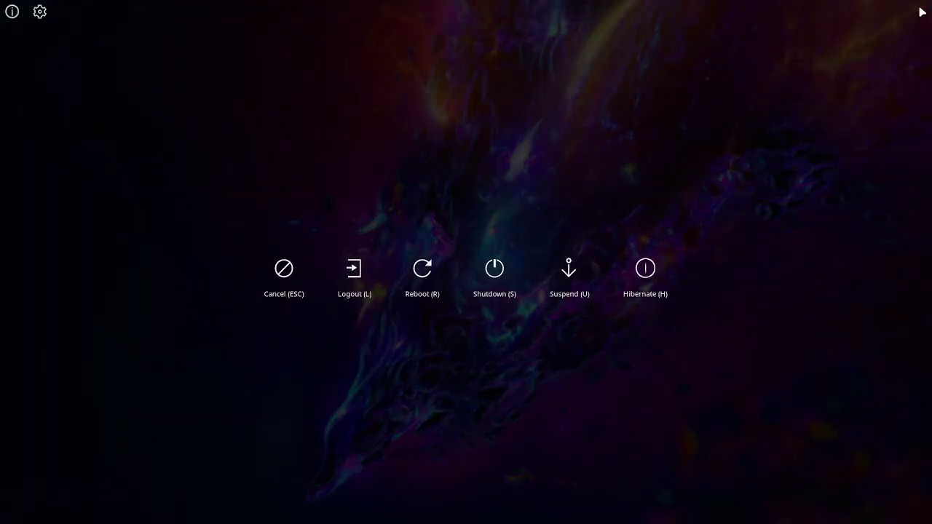
key(Escape)
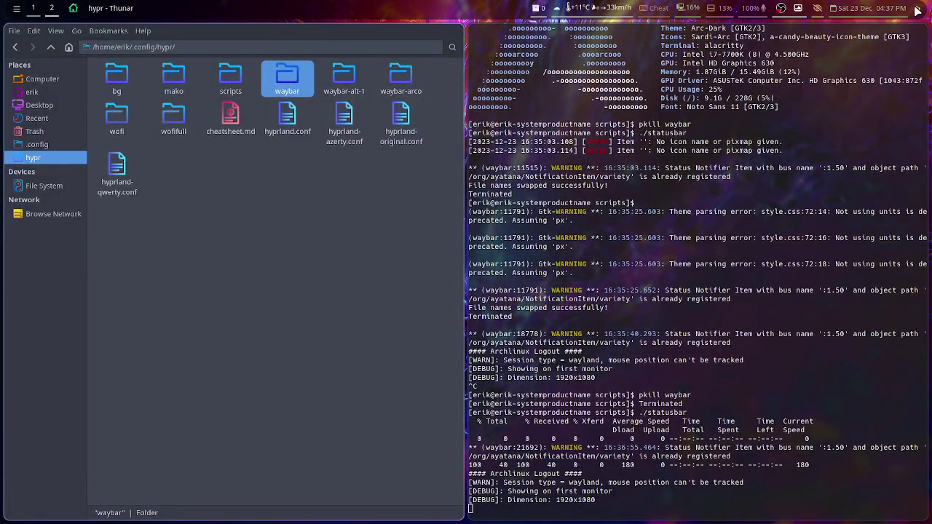
Try the bar's system-update module and view the weather report for Essen.
click(538, 10)
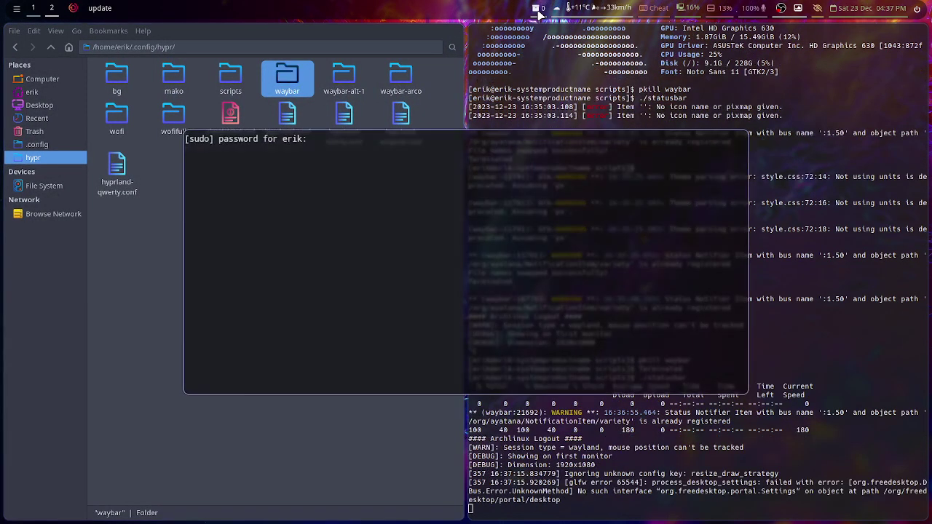
key(Return)
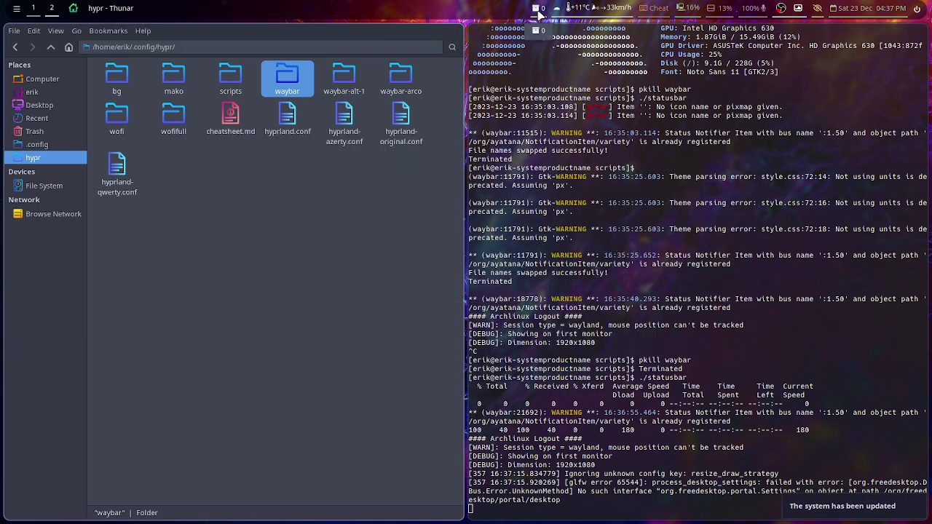
click(561, 8)
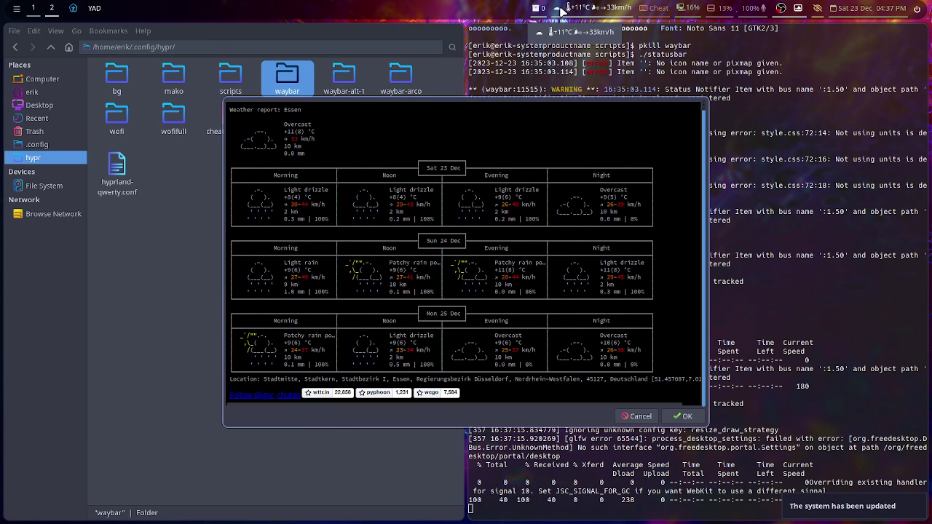
double_click(292, 111)
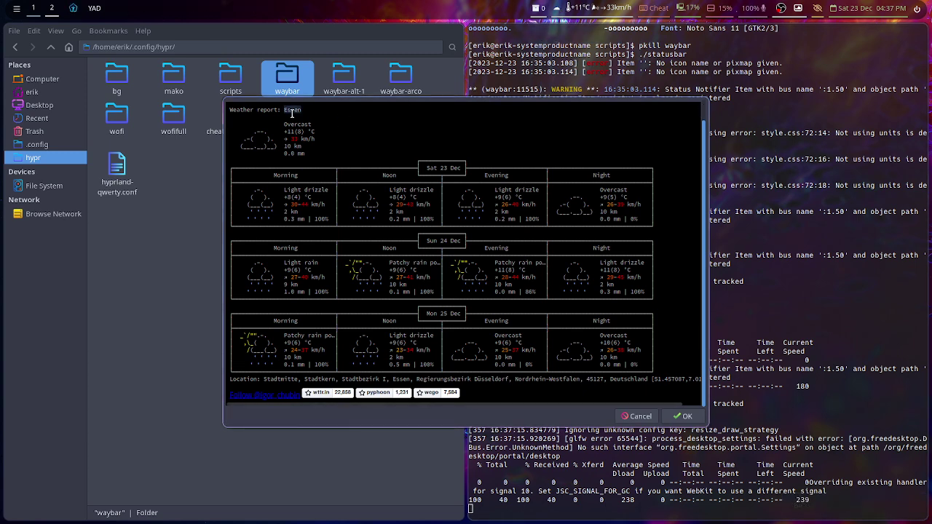
click(682, 415)
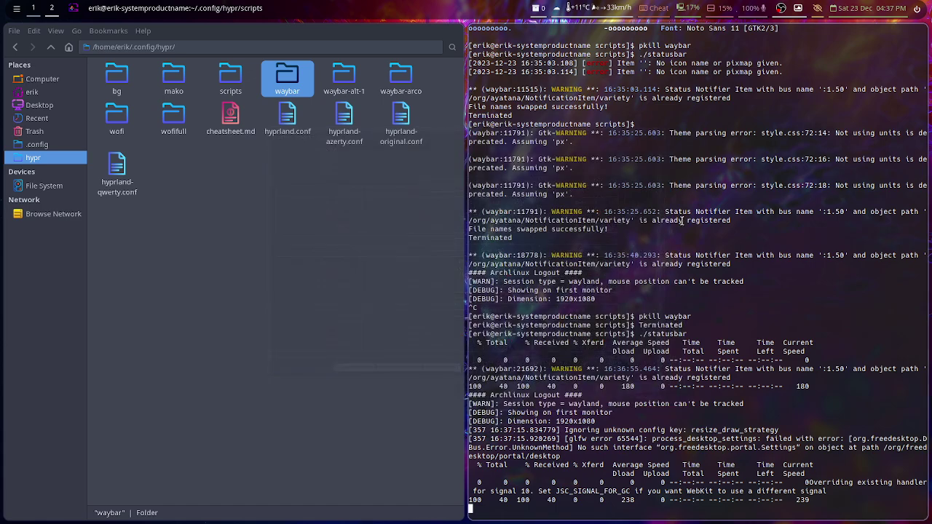
Open and close the Hyprland cheatsheet, htop process monitor and volume control from the bar.
click(658, 8)
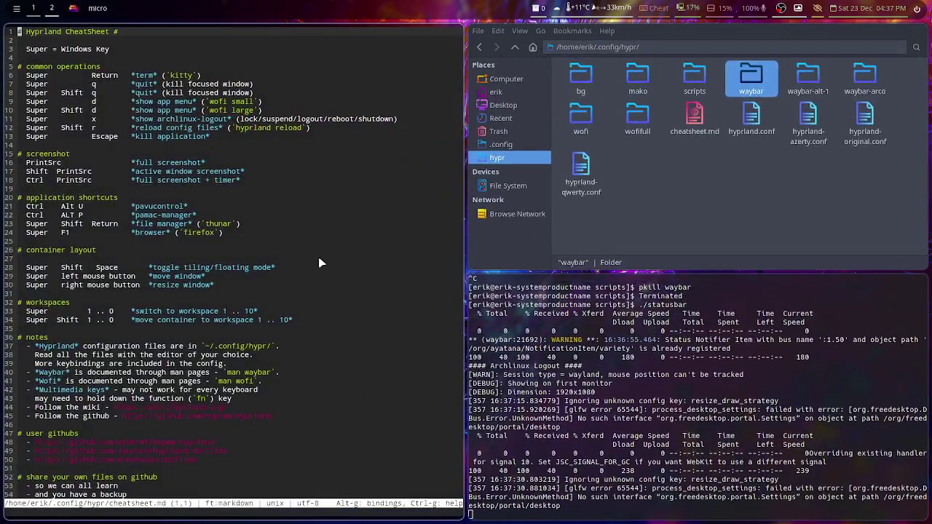
key(ctrl+q)
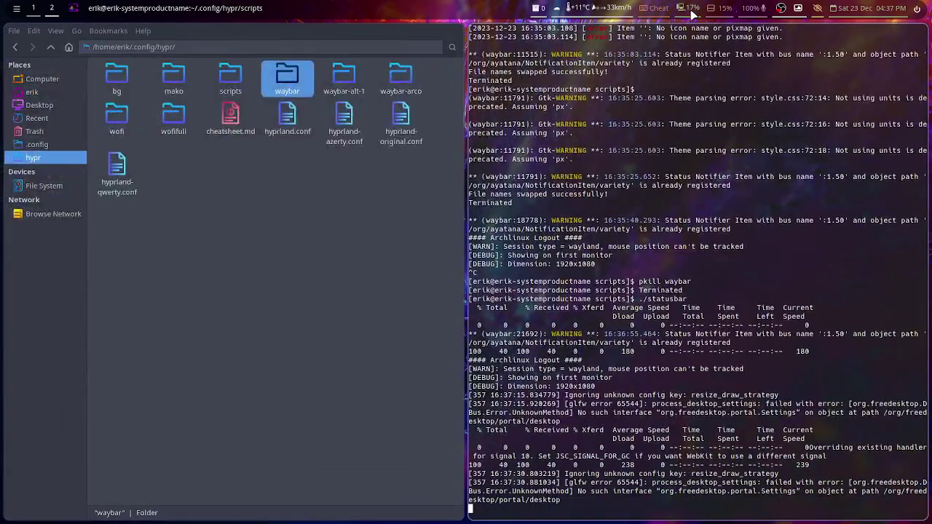
click(691, 10)
scroll(280, 176, down, 1)
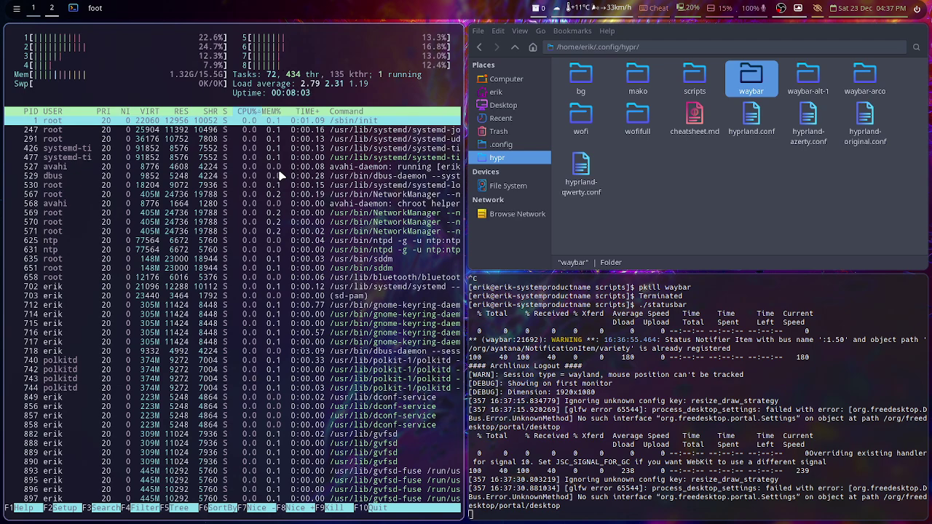
key(q)
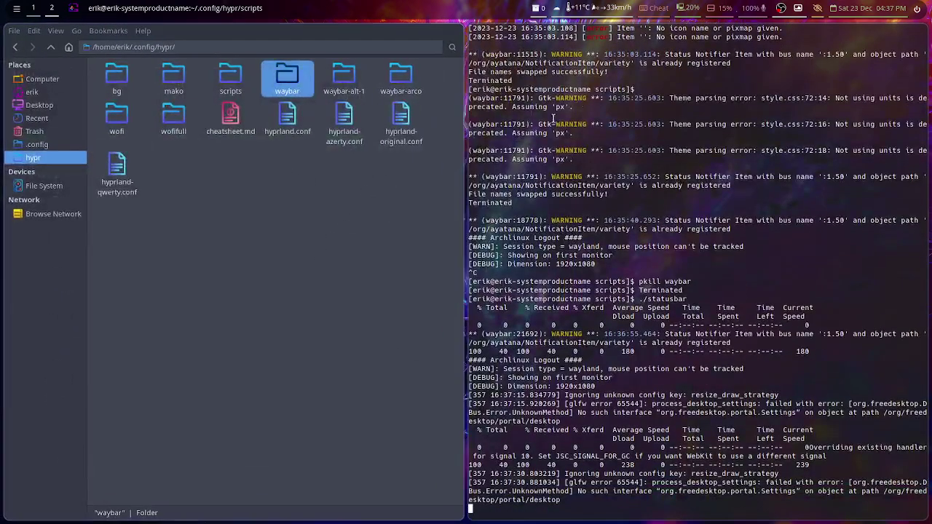
click(721, 12)
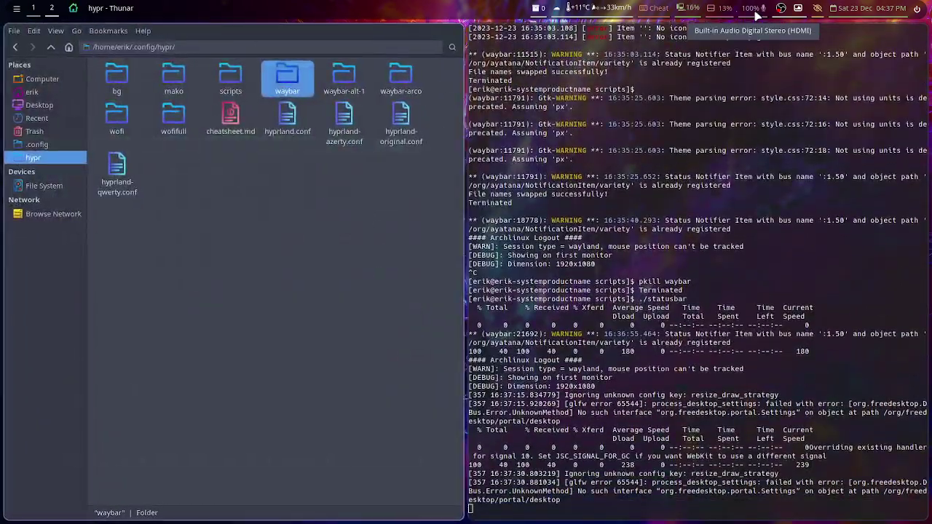
click(755, 8)
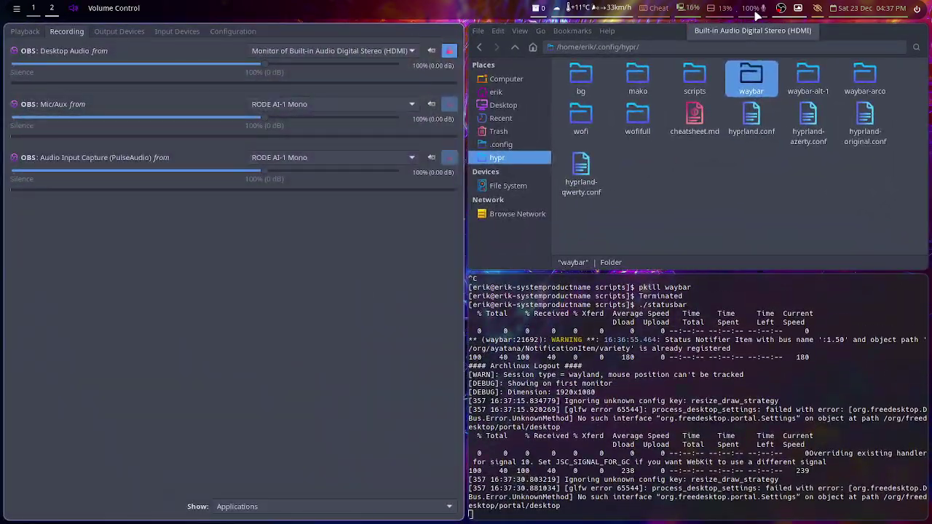
click(757, 14)
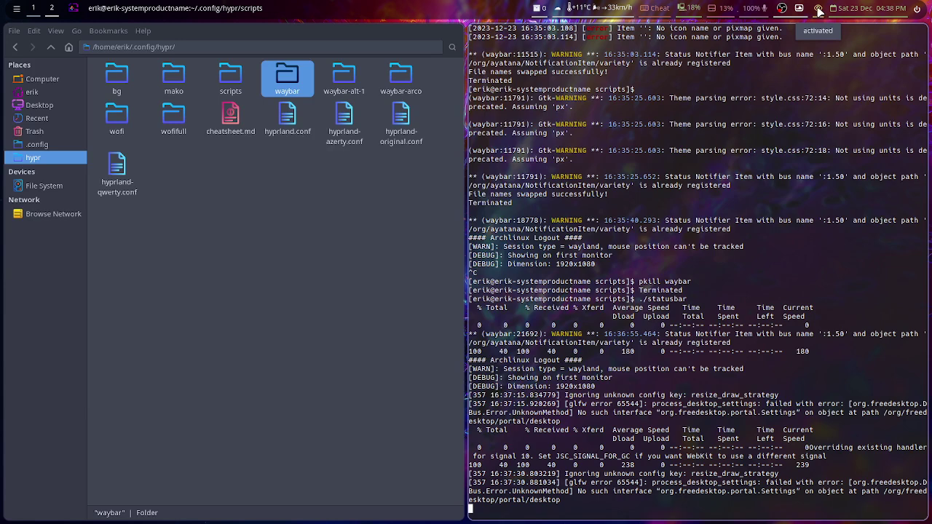
Turn off the idle inhibitor, view the calendar, and dismiss the power menu.
click(819, 10)
click(878, 12)
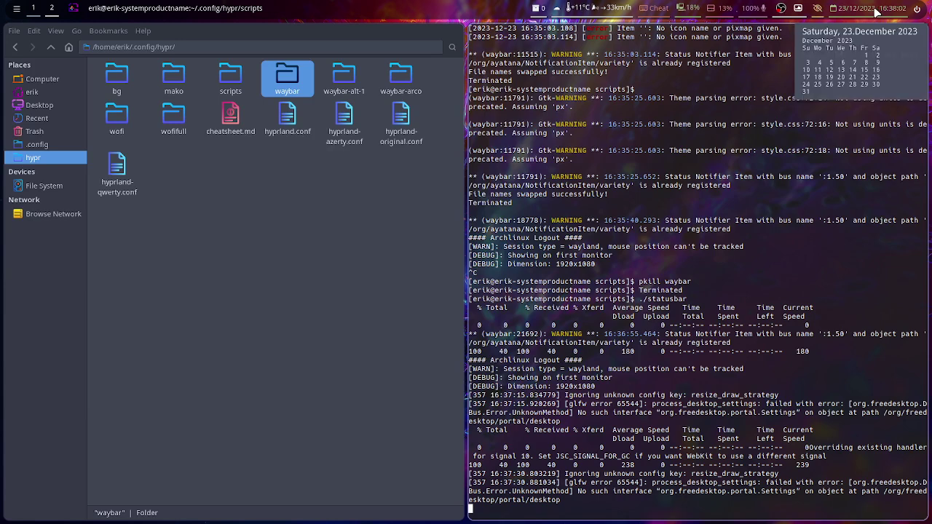
click(923, 11)
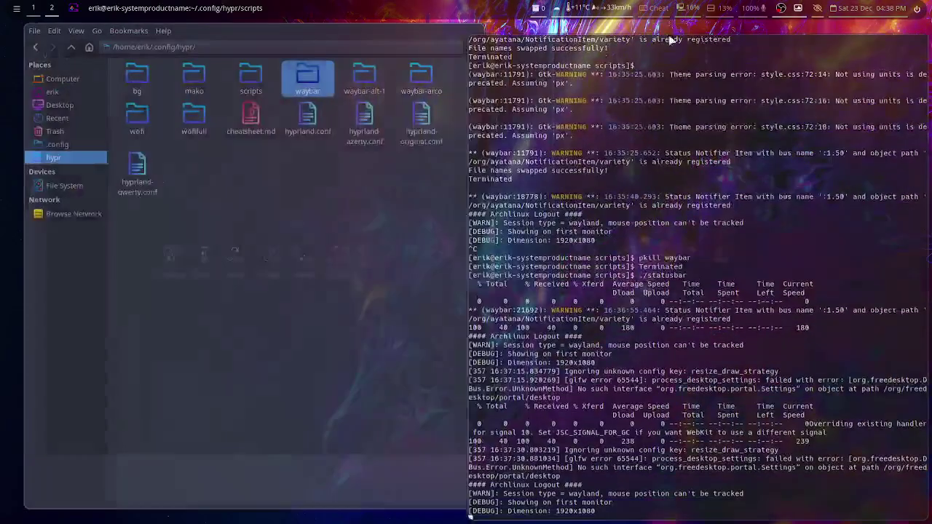
click(284, 268)
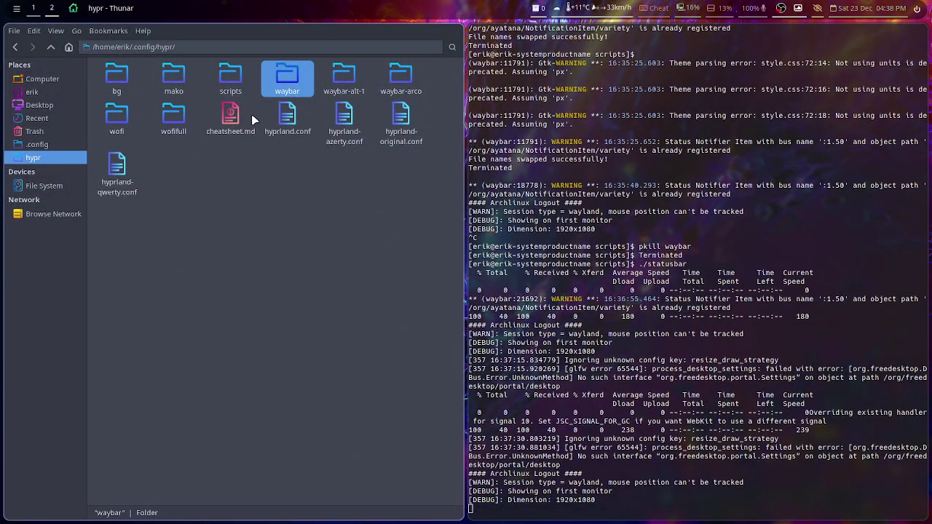
Read the waybar folder's CREDITS file crediting the GARUDA TEAM in Sublime Text, then close it.
double_click(294, 85)
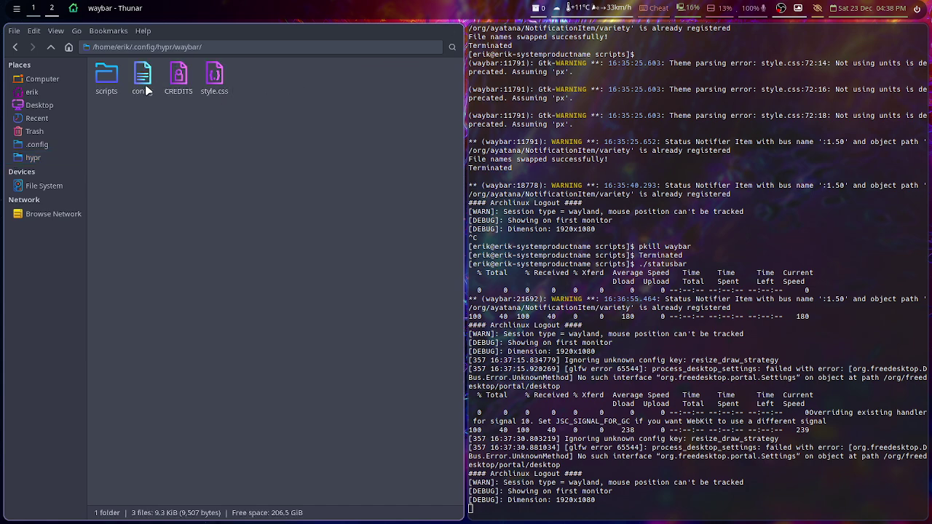
double_click(179, 76)
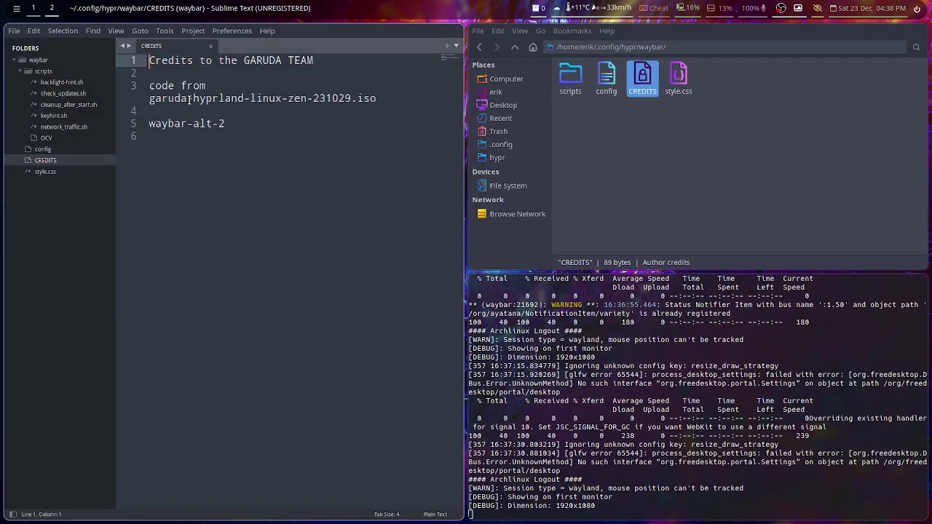
drag(160, 98, 378, 106)
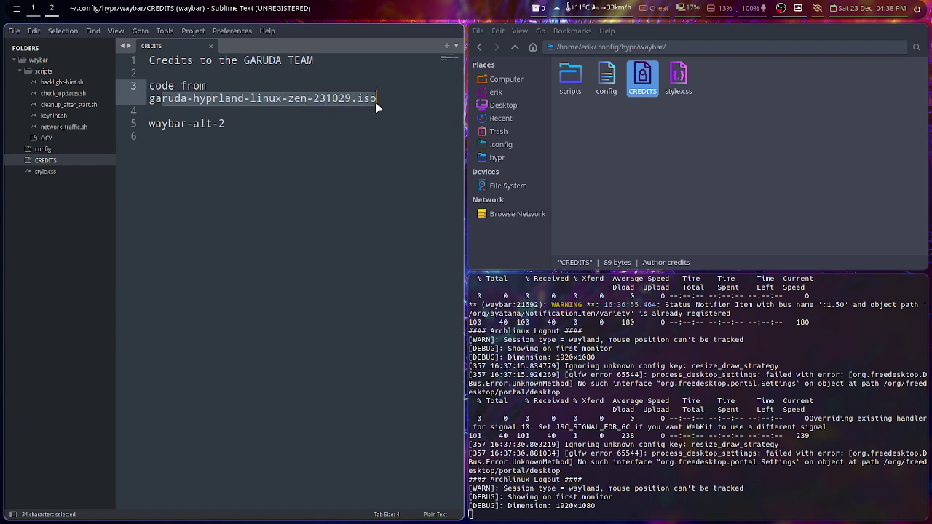
click(252, 126)
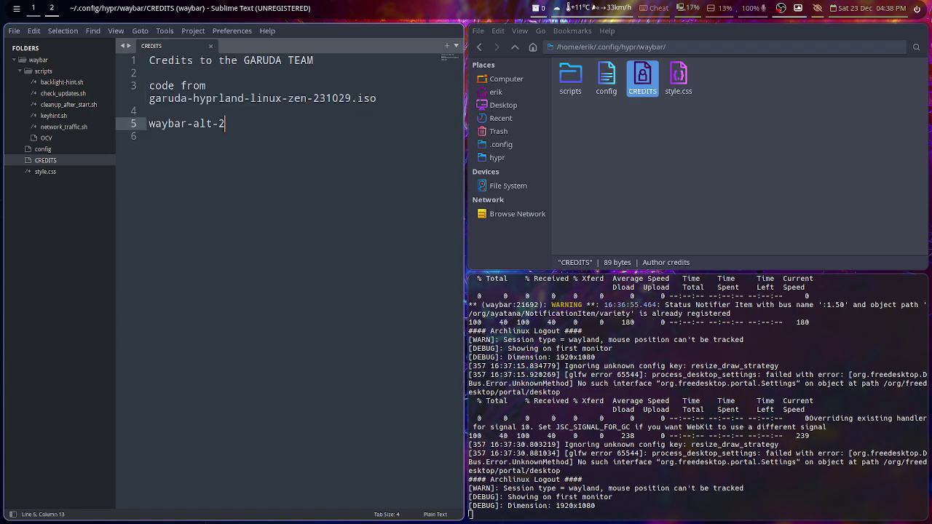
key(super+q)
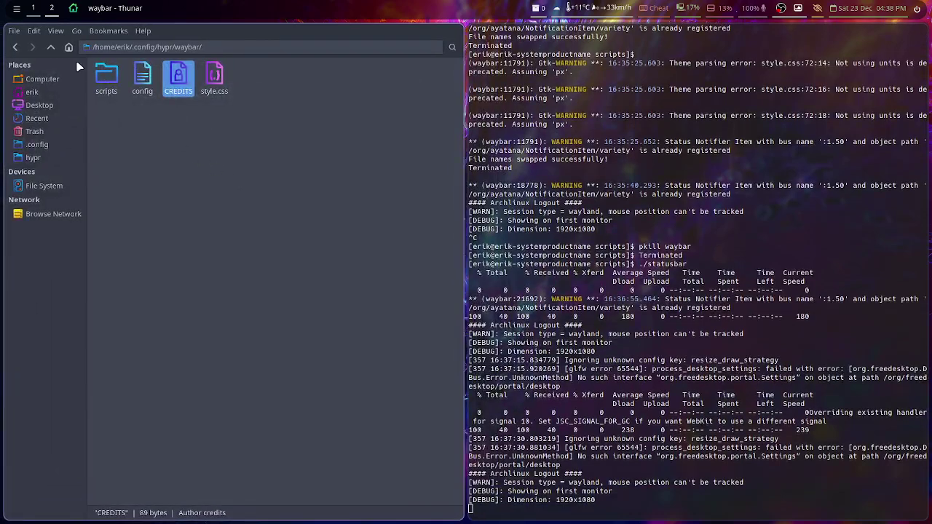
Back in hypr, rename the waybar folder to waybar-alt-2.
click(52, 48)
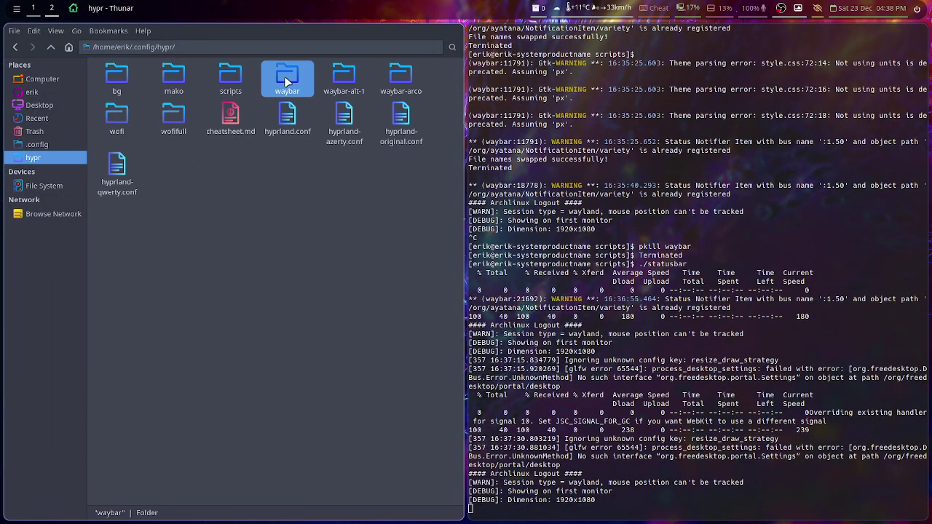
key(F2)
key(End)
text(-al)
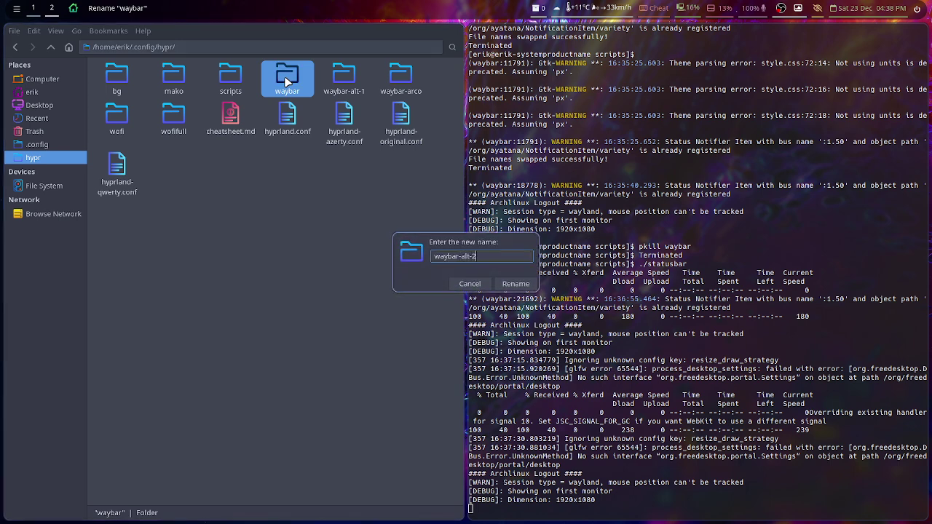
key(Return)
Duplicate waybar-arco and rename the copy to waybar.
click(406, 77)
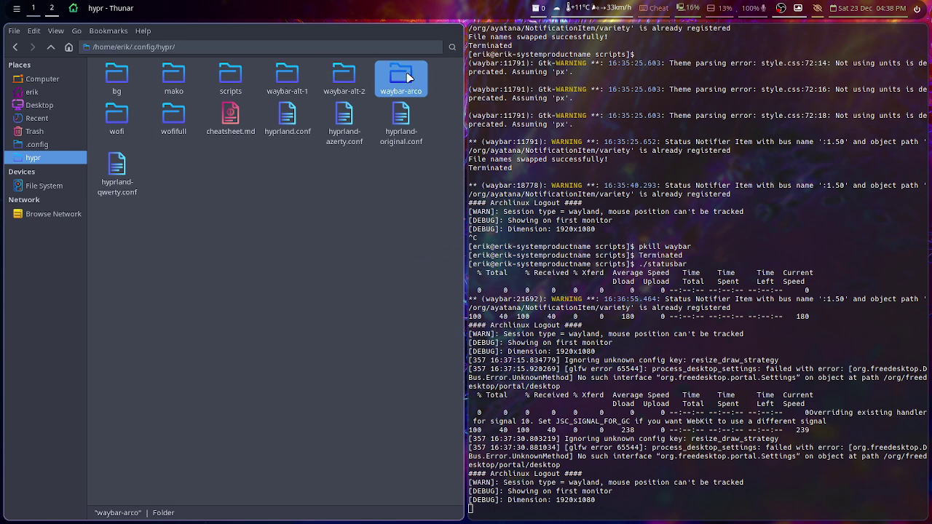
key(ctrl+c)
key(ctrl+v)
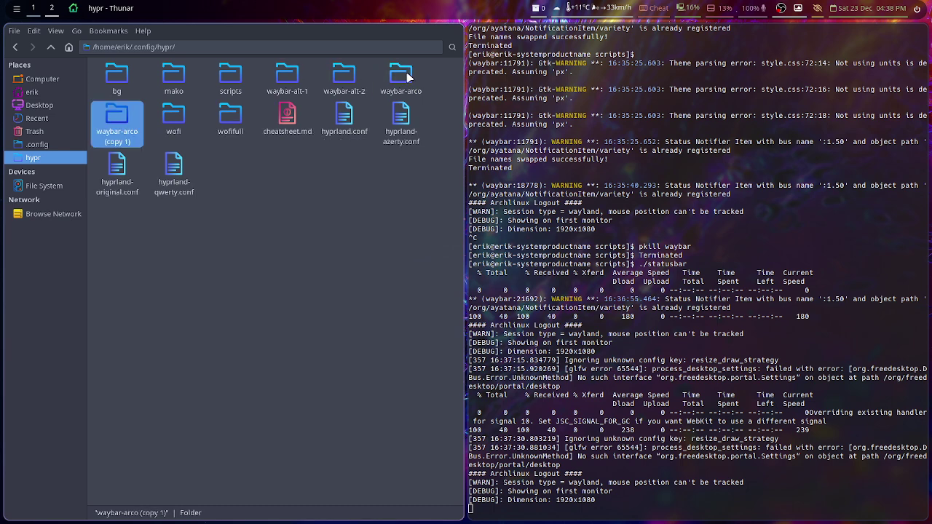
key(F2)
key(End)
key(BackSpace)
key(BackSpace)
key(BackSpace)
key(BackSpace)
key(BackSpace)
key(BackSpace)
key(BackSpace)
key(BackSpace)
key(BackSpace)
key(BackSpace)
key(BackSpace)
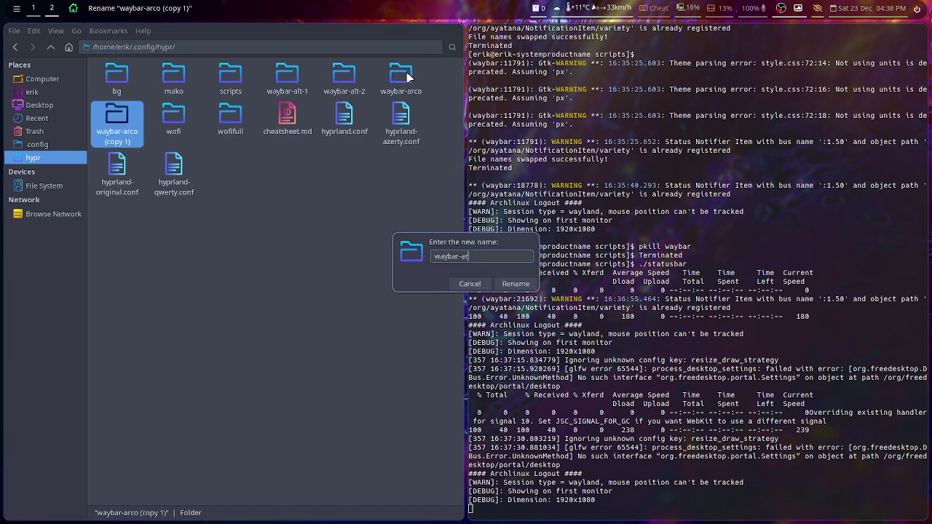
key(Return)
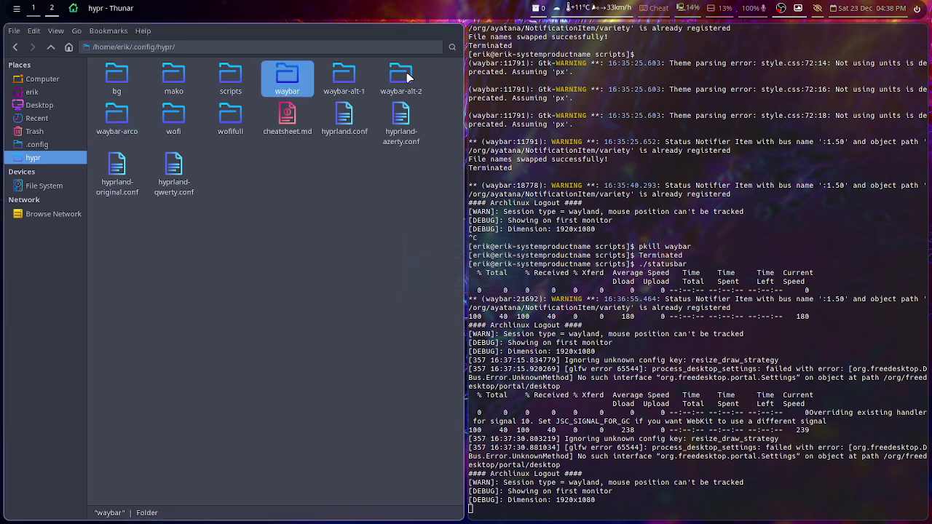
Stop the running statusbar script in the terminal.
key(ctrl+c)
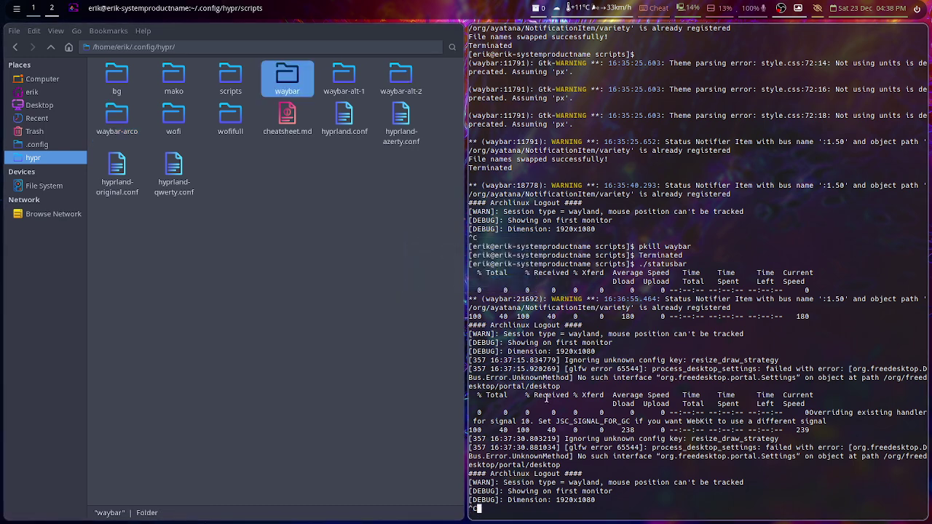
key(ctrl+c)
key(Up)
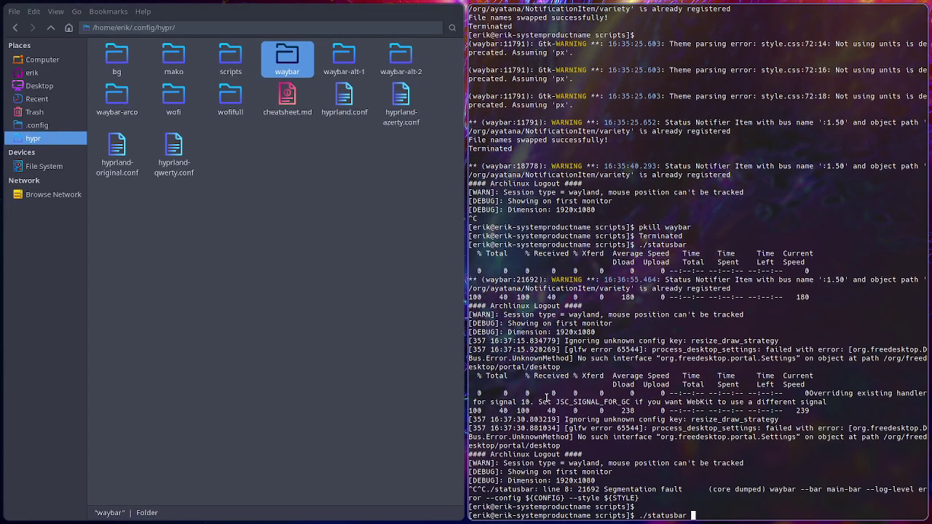
Rerun ./statusbar to launch Waybar from the new waybar copy.
key(Up)
key(Down)
key(Return)
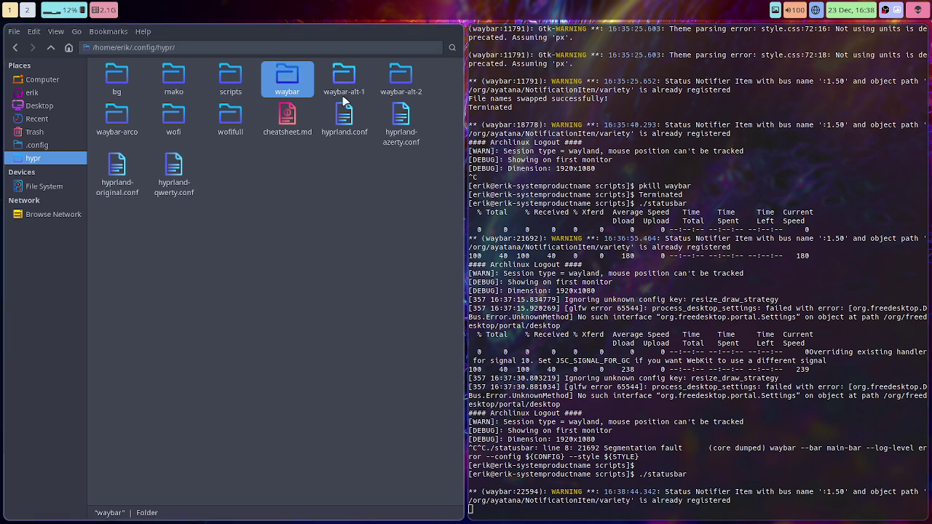
Inspect waybar-alt-1's style.css, style-background.css and style_origin.css, then return to hypr.
click(346, 83)
double_click(345, 83)
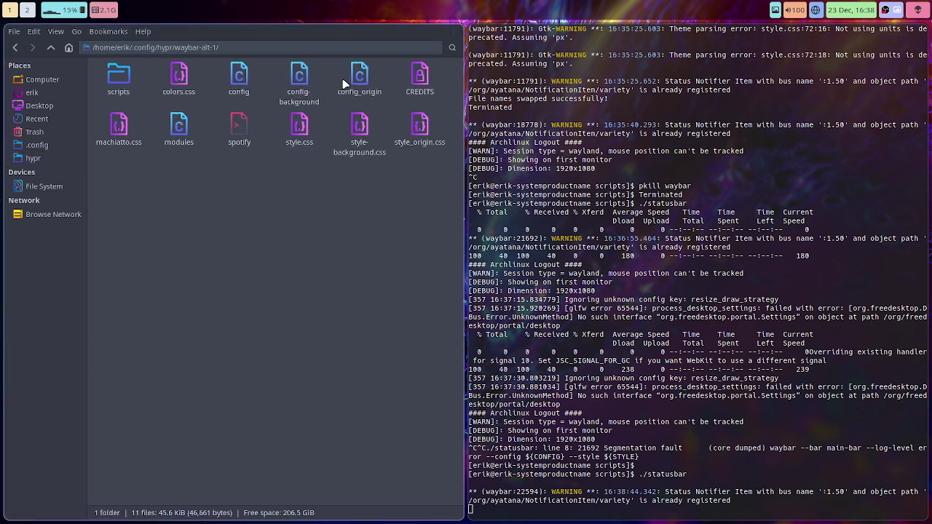
click(305, 135)
click(353, 131)
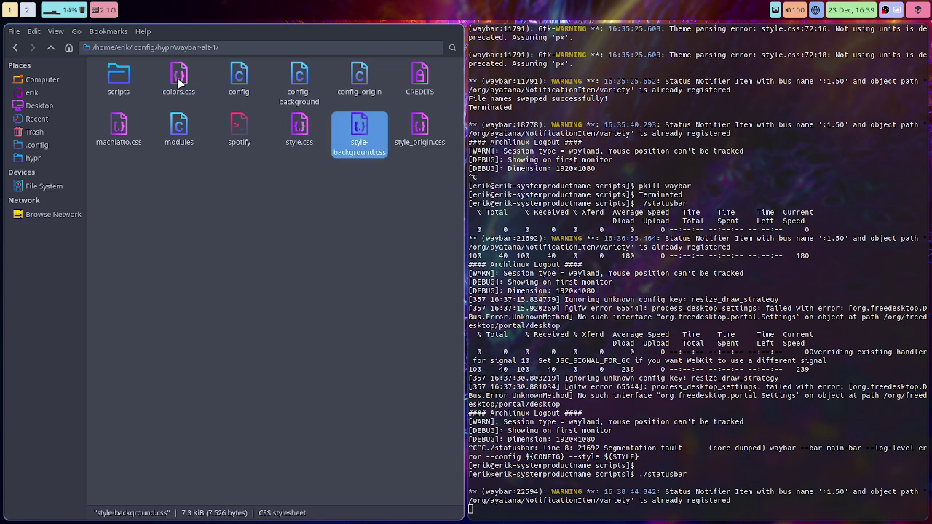
click(420, 131)
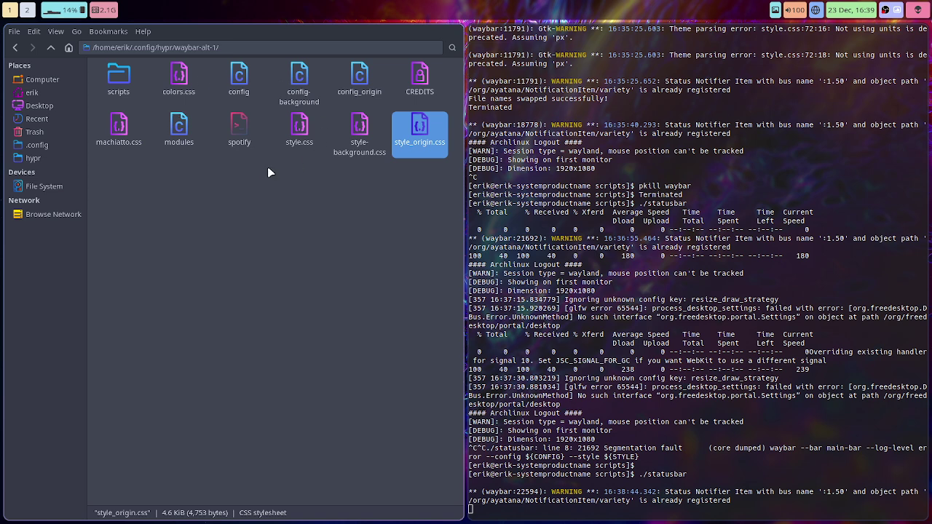
click(51, 47)
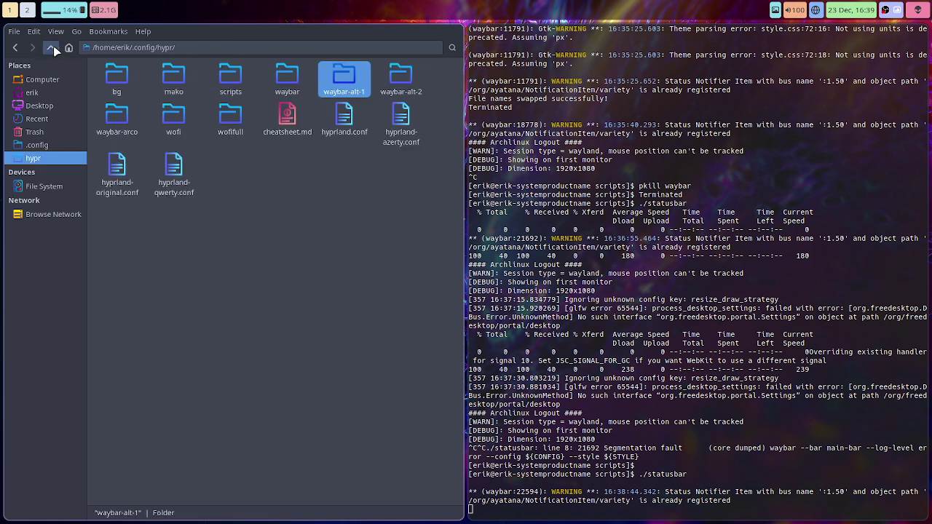
Browse waybar-alt-2 and its scripts folder, then return to hypr.
click(402, 80)
double_click(401, 80)
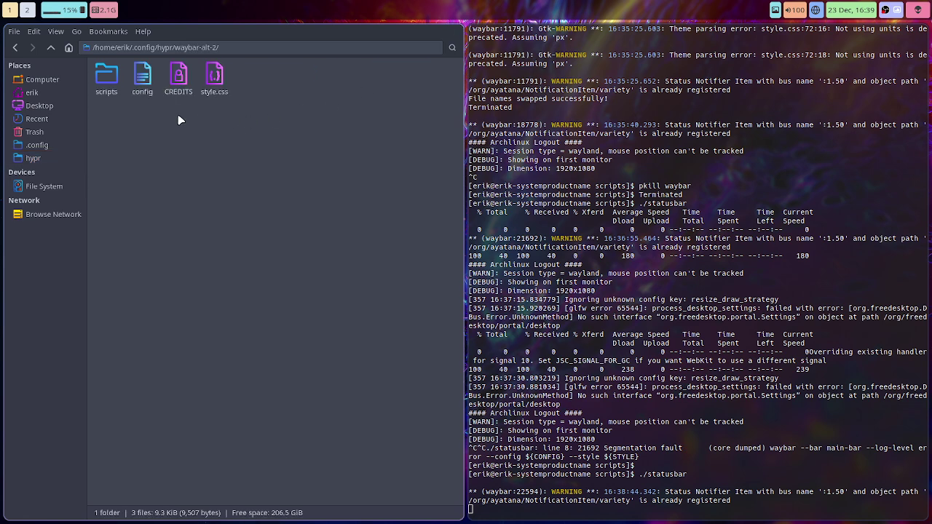
double_click(104, 85)
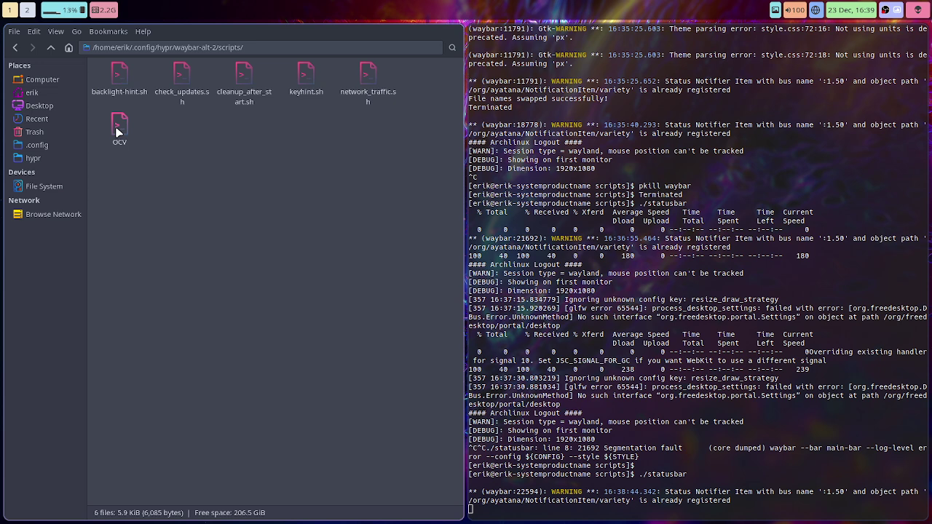
click(50, 48)
click(50, 48)
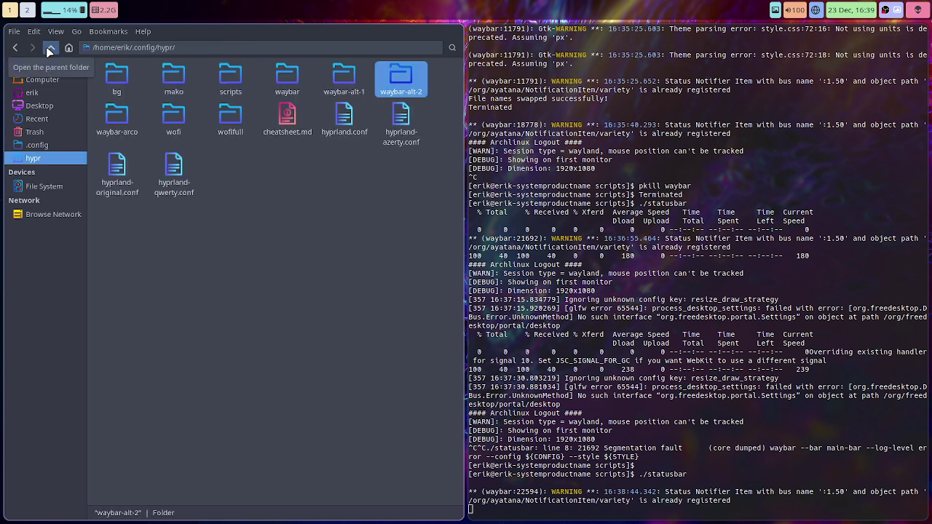